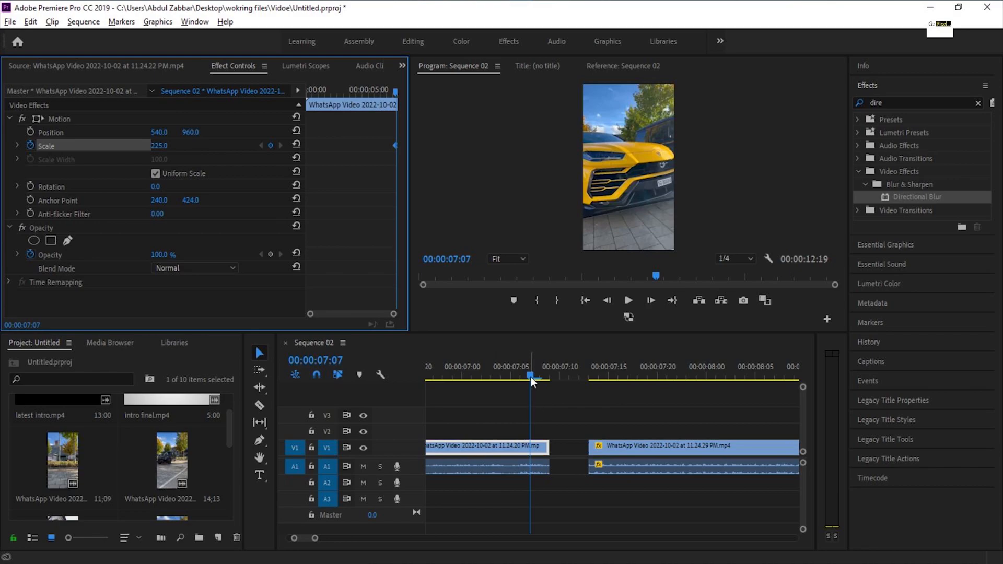
Step: Animate the first clip's Scale near its end, with a keyframe of 225 at 00:00:07:04 and 705 at 00:00:07:08
{"action": "left_click_drag", "start_coordinate": [395, 146], "coordinate": [378, 146]}
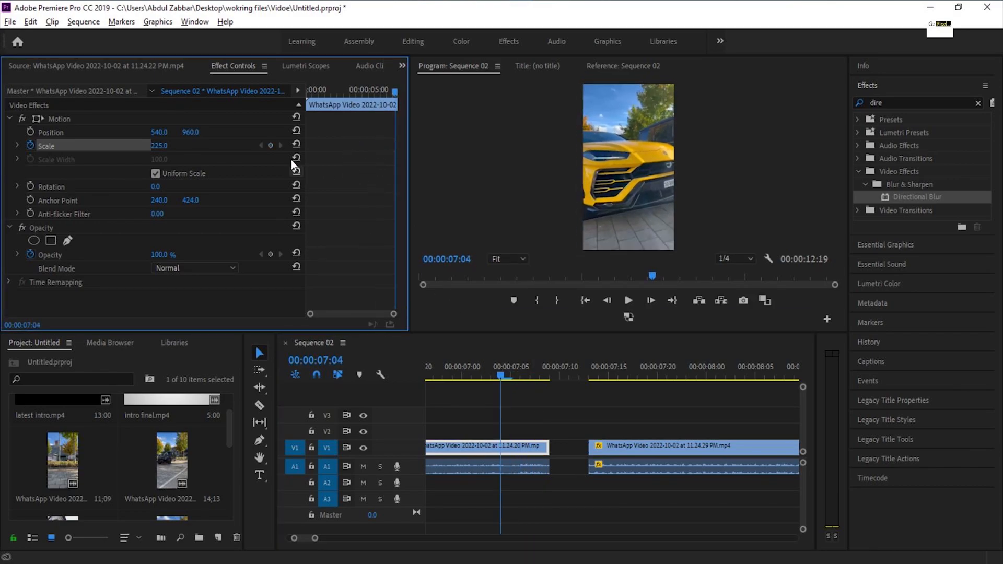
{"action": "left_click", "coordinate": [270, 144]}
{"action": "left_click_drag", "start_coordinate": [501, 375], "coordinate": [547, 374]}
{"action": "scroll", "coordinate": [539, 415], "scroll_direction": "up", "scroll_amount": 2}
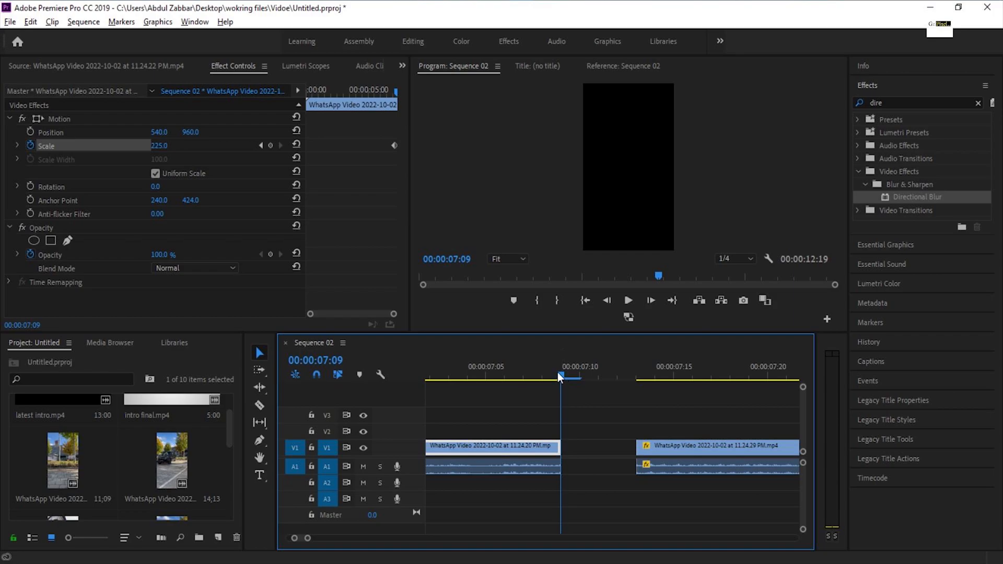
{"action": "left_click_drag", "start_coordinate": [558, 376], "coordinate": [544, 375]}
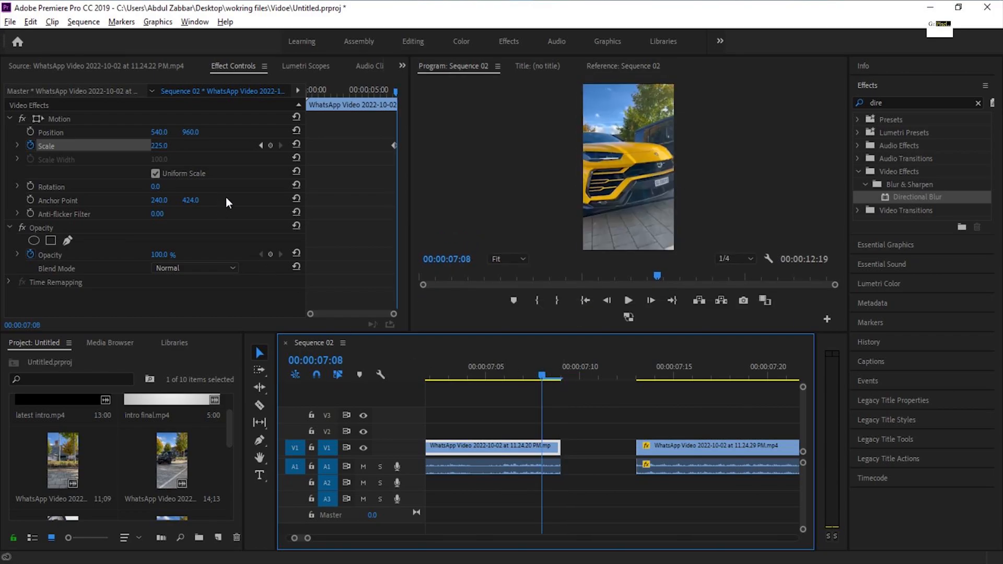
{"action": "left_click_drag", "start_coordinate": [159, 148], "coordinate": [259, 171]}
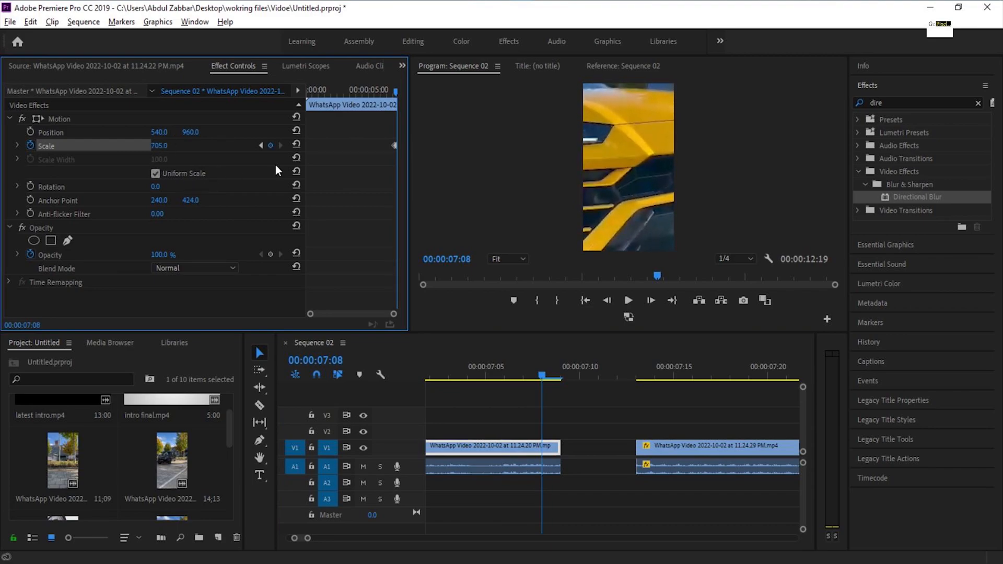
Step: Shift the ending Scale keyframe to the clip's very end and set the Scale keyframes to Auto Bezier
{"action": "left_click_drag", "start_coordinate": [391, 316], "coordinate": [372, 317]}
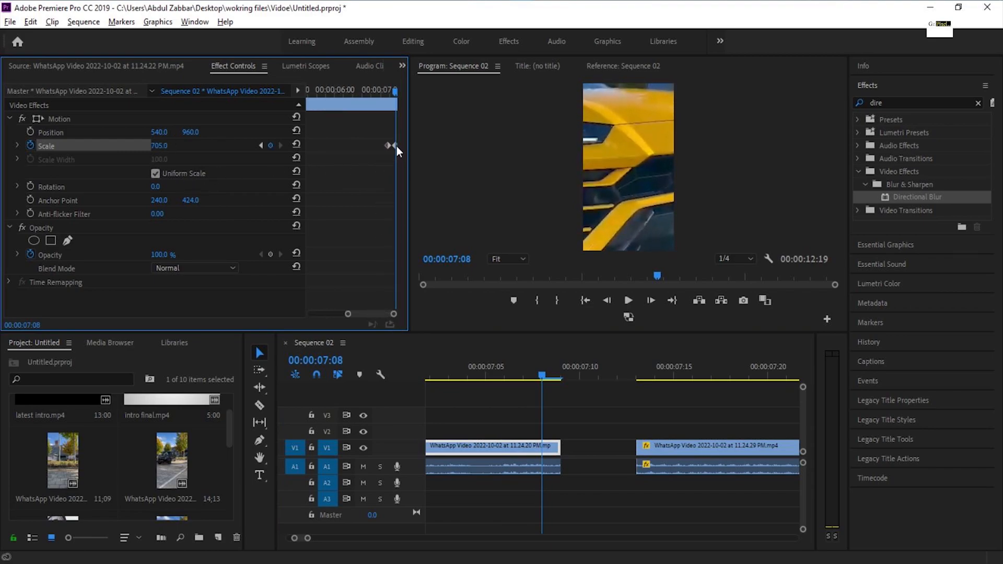
{"action": "left_click_drag", "start_coordinate": [392, 146], "coordinate": [394, 144]}
{"action": "left_click_drag", "start_coordinate": [394, 315], "coordinate": [377, 315]}
{"action": "right_click", "coordinate": [390, 148]}
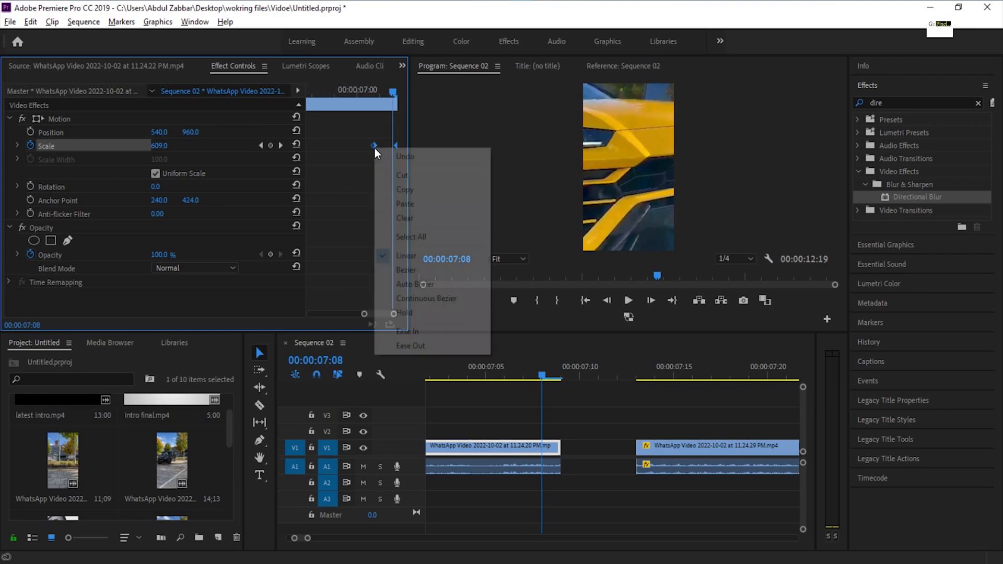
{"action": "left_click", "coordinate": [410, 285]}
Step: Close the gap between the first and second clips on the timeline
{"action": "left_click", "coordinate": [621, 450]}
{"action": "key", "text": "Delete"}
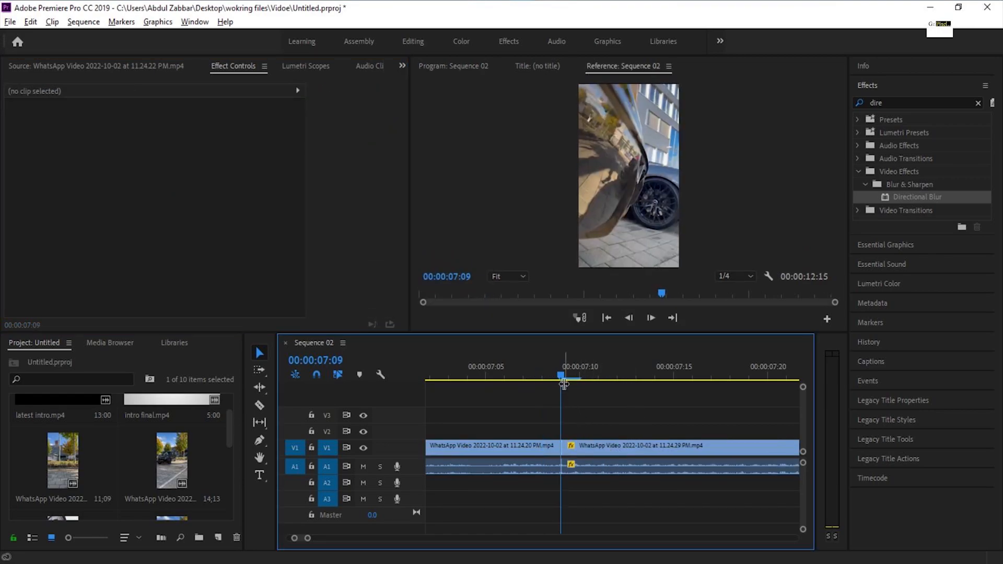
{"action": "left_click", "coordinate": [532, 451]}
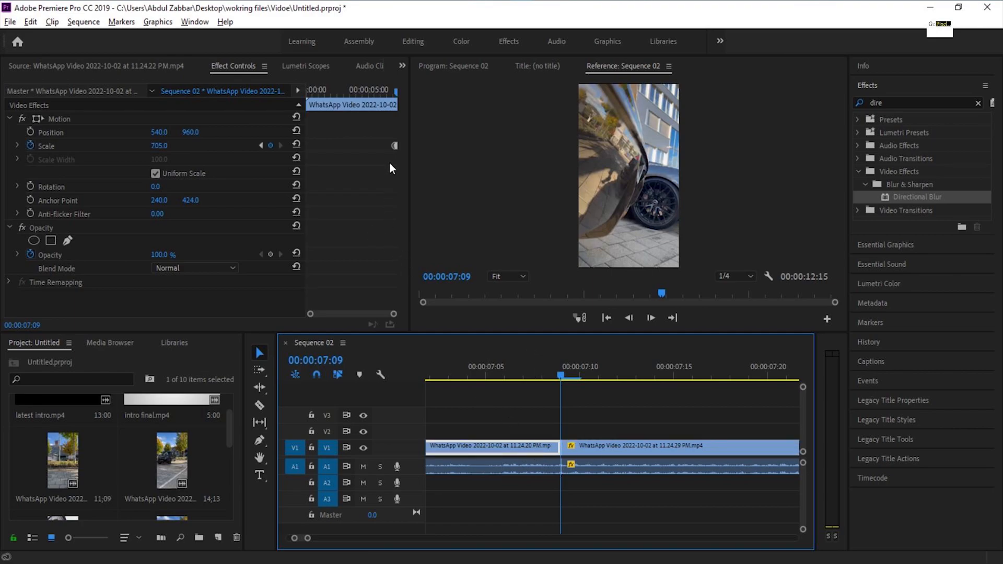
Step: Set the second clip's Scale to 650 at its start, 00:00:07:09, and turn on Scale keyframing
{"action": "left_click", "coordinate": [606, 450]}
{"action": "left_click", "coordinate": [159, 146]}
{"action": "type", "text": "6"}
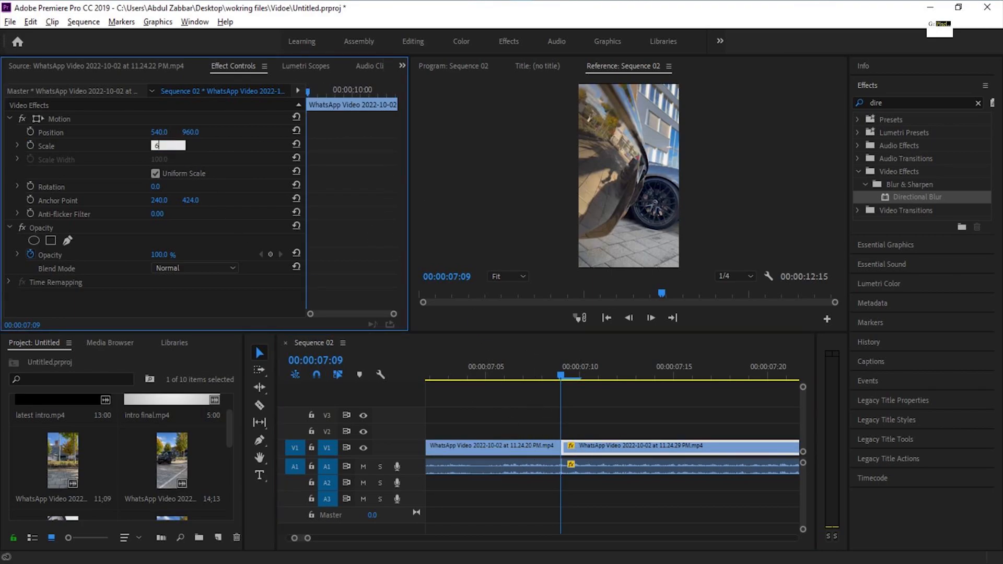
{"action": "type", "text": "50"}
{"action": "key", "text": "Return"}
{"action": "left_click", "coordinate": [32, 145]}
Step: Add a Scale keyframe of 225 to the second clip at 00:00:08:03
{"action": "left_click_drag", "start_coordinate": [314, 90], "coordinate": [324, 92]}
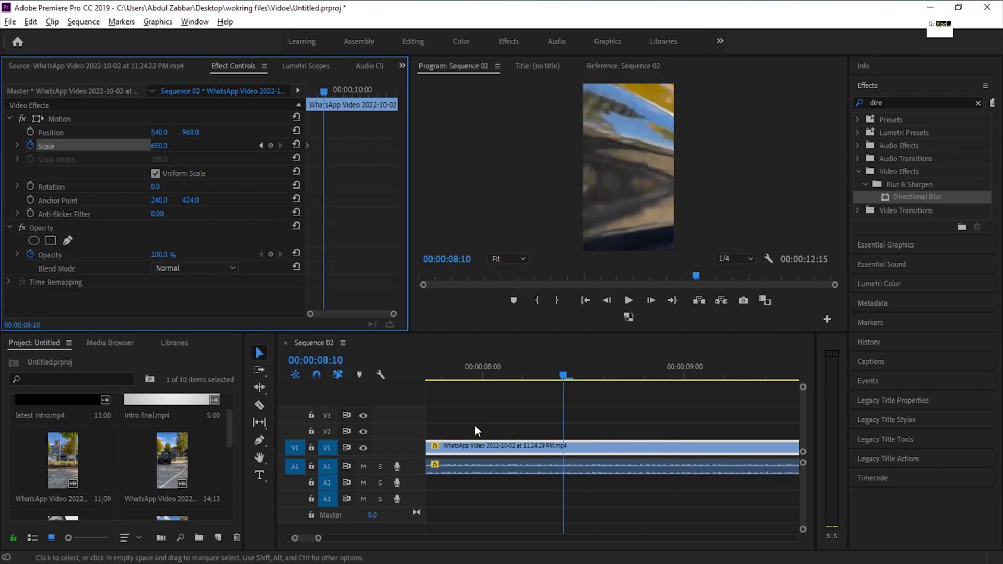
{"action": "scroll", "coordinate": [473, 424], "scroll_direction": "down", "scroll_amount": 6}
{"action": "left_click_drag", "start_coordinate": [377, 538], "coordinate": [353, 537]}
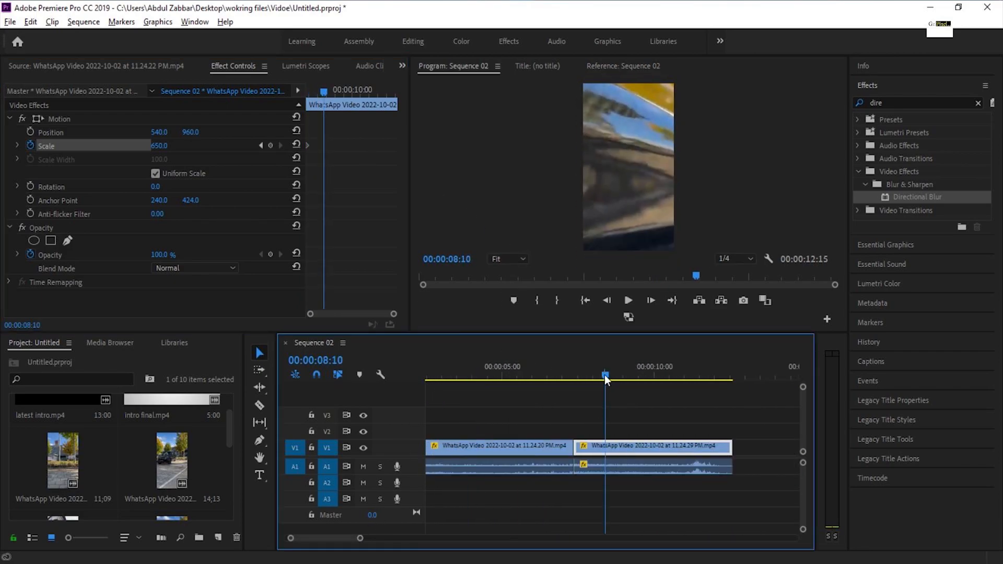
{"action": "left_click_drag", "start_coordinate": [605, 376], "coordinate": [597, 374]}
{"action": "left_click", "coordinate": [158, 145]}
{"action": "type", "text": "225"}
{"action": "key", "text": "Return"}
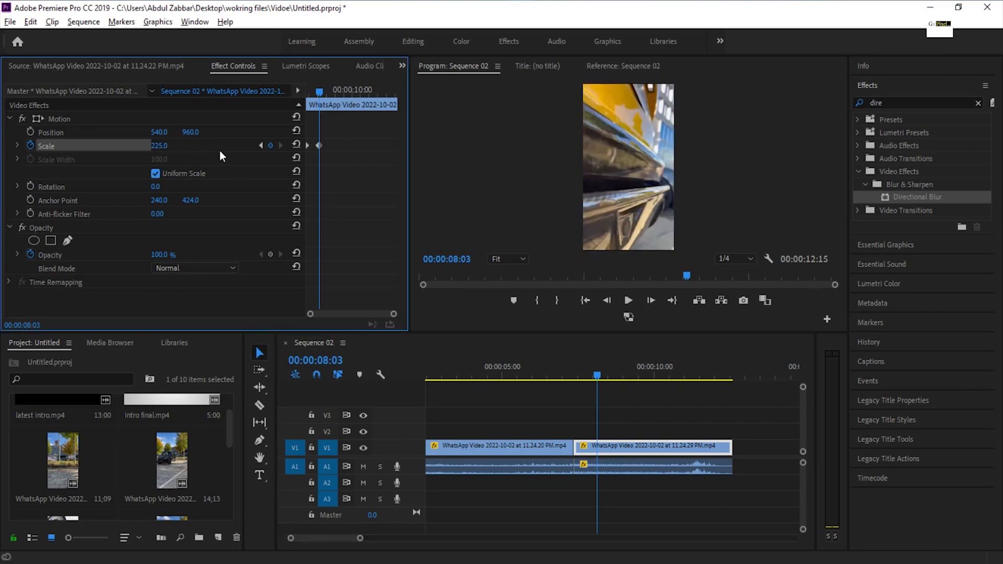
Step: Set the second clip's Scale keyframes to Auto Bezier interpolation
{"action": "right_click", "coordinate": [318, 145]}
{"action": "left_click", "coordinate": [354, 267]}
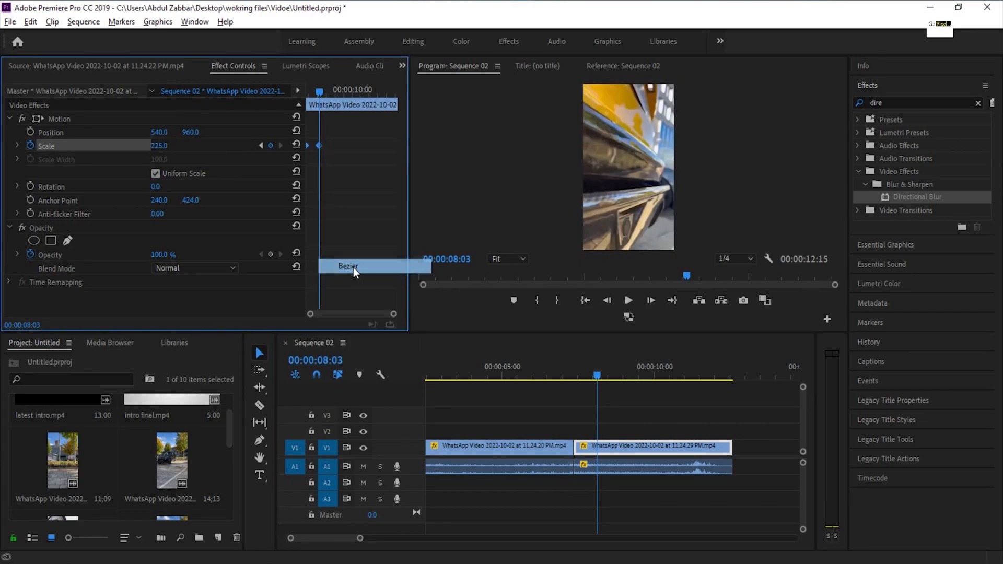
{"action": "right_click", "coordinate": [318, 145]}
{"action": "left_click", "coordinate": [356, 278]}
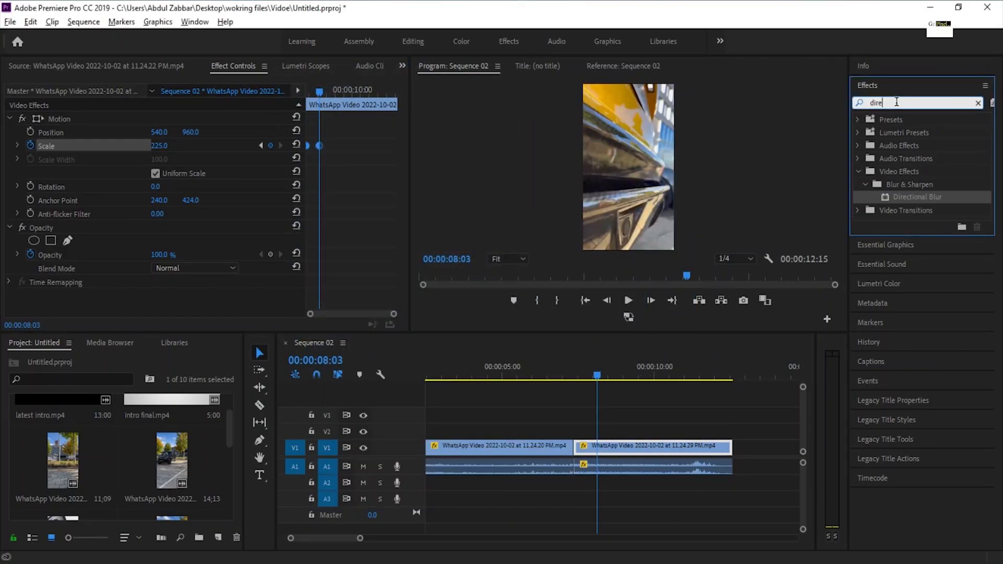
Step: Apply the Directional Blur effect to both clips
{"action": "double_click", "coordinate": [900, 198]}
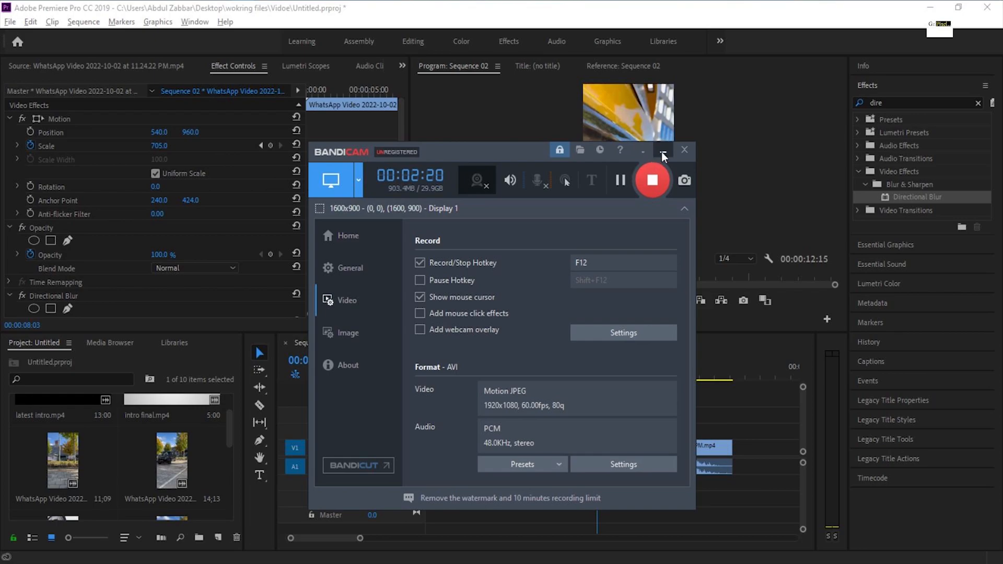
{"action": "left_click", "coordinate": [662, 152]}
Step: Turn on Blur Length keyframing for the first clip at its 00:00:07:04 Scale keyframe
{"action": "left_click", "coordinate": [565, 376]}
{"action": "left_click_drag", "start_coordinate": [393, 314], "coordinate": [371, 313]}
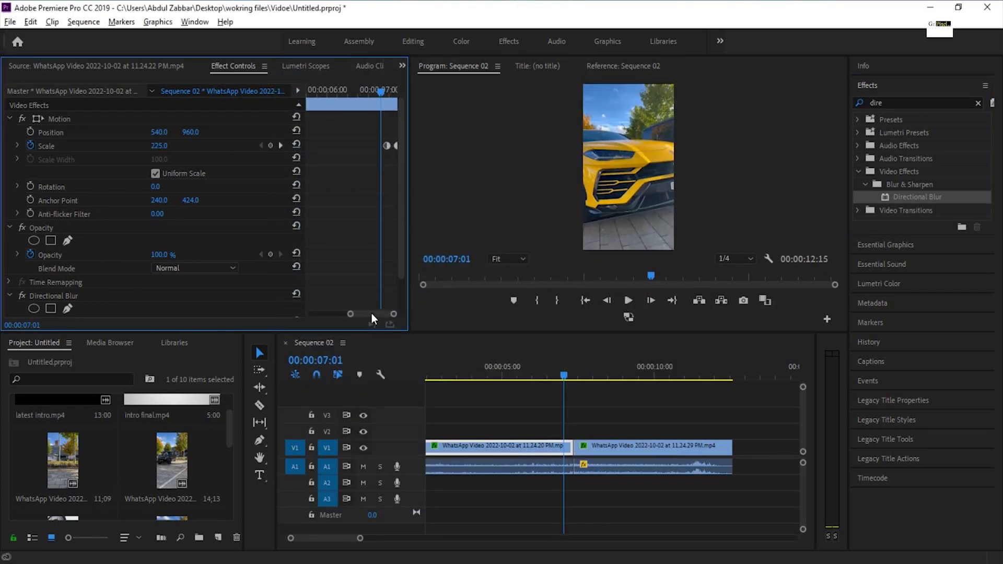
{"action": "left_click", "coordinate": [280, 148]}
{"action": "scroll", "coordinate": [389, 245], "scroll_direction": "down", "scroll_amount": 2}
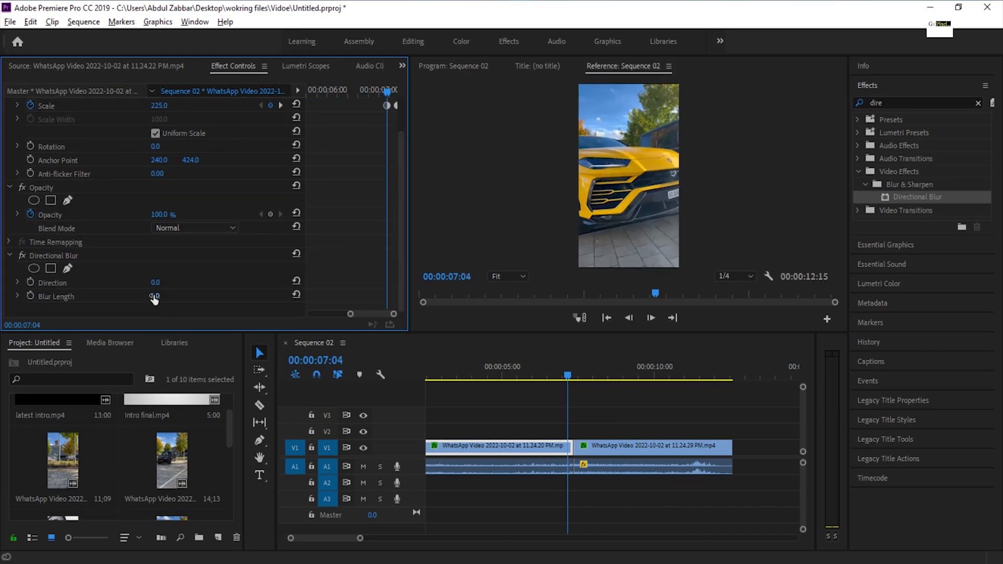
{"action": "left_click", "coordinate": [31, 296]}
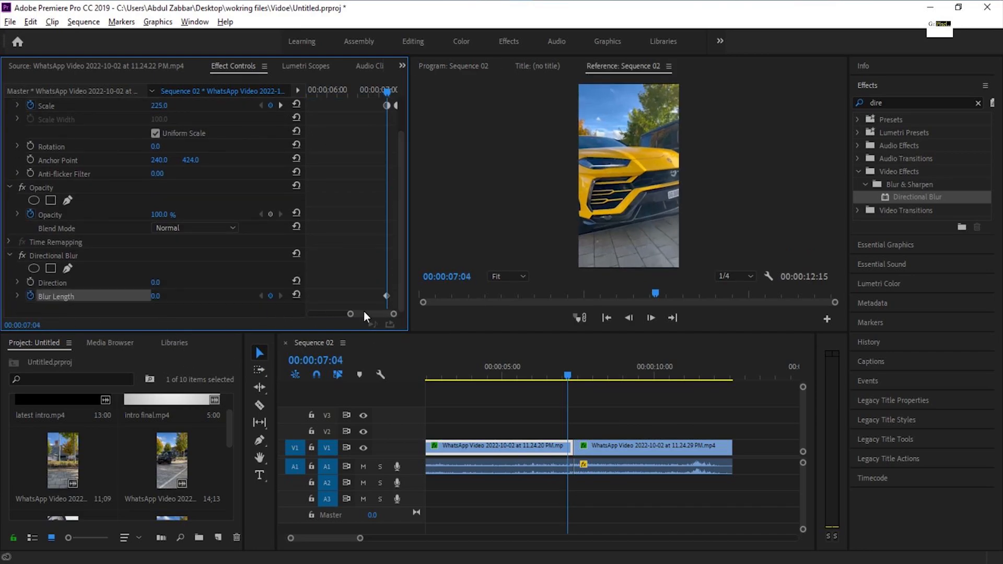
Step: At the first clip's last Scale keyframe, set Blur Length to 76 and Direction to 90°, then turn on Direction keyframing
{"action": "left_click", "coordinate": [280, 106]}
{"action": "mouse_move", "coordinate": [155, 296]}
{"action": "left_mouse_down"}
{"action": "mouse_move", "coordinate": [178, 296]}
{"action": "mouse_move", "coordinate": [156, 282]}
{"action": "left_mouse_up"}
{"action": "left_click", "coordinate": [173, 281]}
{"action": "key", "text": "Return"}
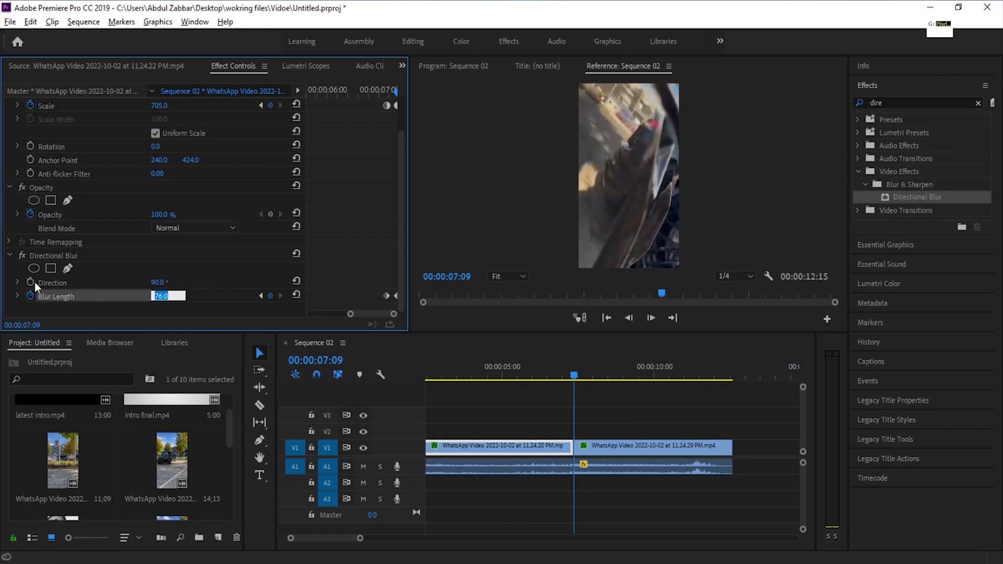
{"action": "left_click", "coordinate": [30, 282]}
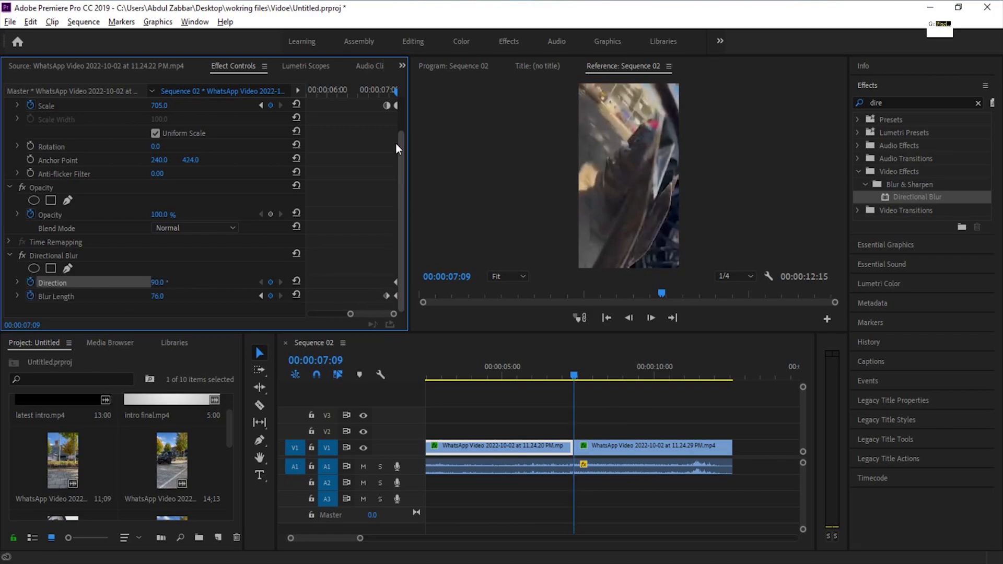
Step: Add a Direction keyframe of -90° to the first clip's Directional Blur at 00:00:07:03
{"action": "left_click", "coordinate": [387, 89]}
{"action": "left_click", "coordinate": [172, 281]}
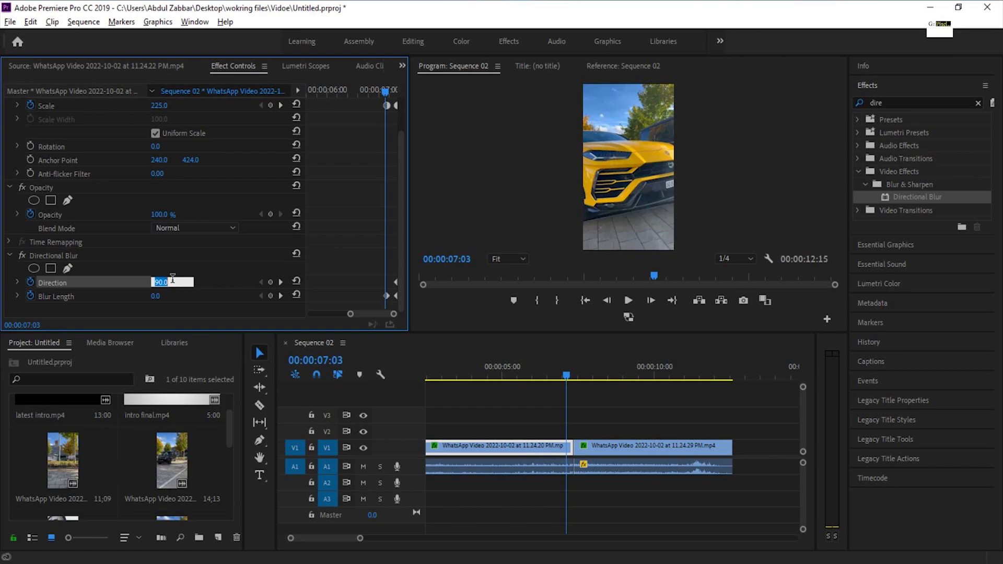
{"action": "type", "text": "-90"}
{"action": "key", "text": "Return"}
Step: Set all of the first clip's Direction and Blur Length keyframes to Auto Bezier
{"action": "left_click_drag", "start_coordinate": [371, 272], "coordinate": [406, 301]}
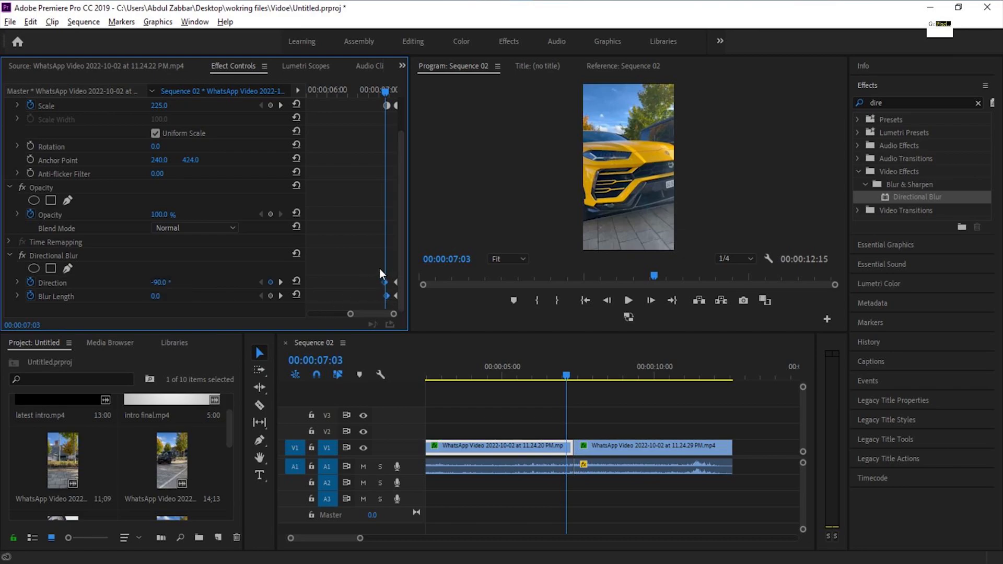
{"action": "left_click", "coordinate": [396, 297]}
{"action": "right_click", "coordinate": [387, 297]}
{"action": "left_click", "coordinate": [423, 434]}
Step: At the second clip's start, keyframe Directional Blur with a Direction of 90° and a Blur Length of 8
{"action": "left_click", "coordinate": [593, 450]}
{"action": "left_click_drag", "start_coordinate": [572, 376], "coordinate": [573, 376]}
{"action": "scroll", "coordinate": [403, 272], "scroll_direction": "down", "scroll_amount": 2}
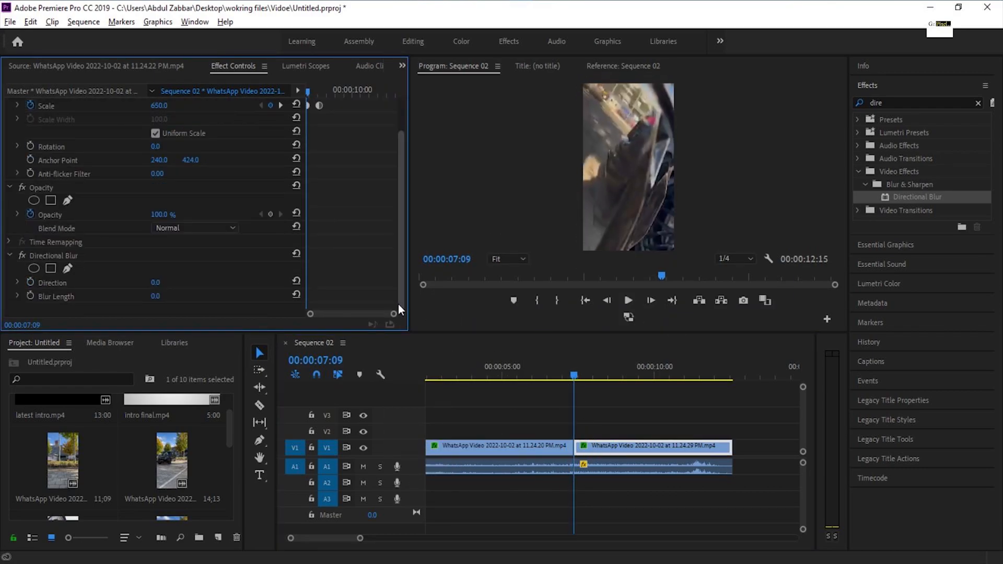
{"action": "left_click", "coordinate": [172, 279]}
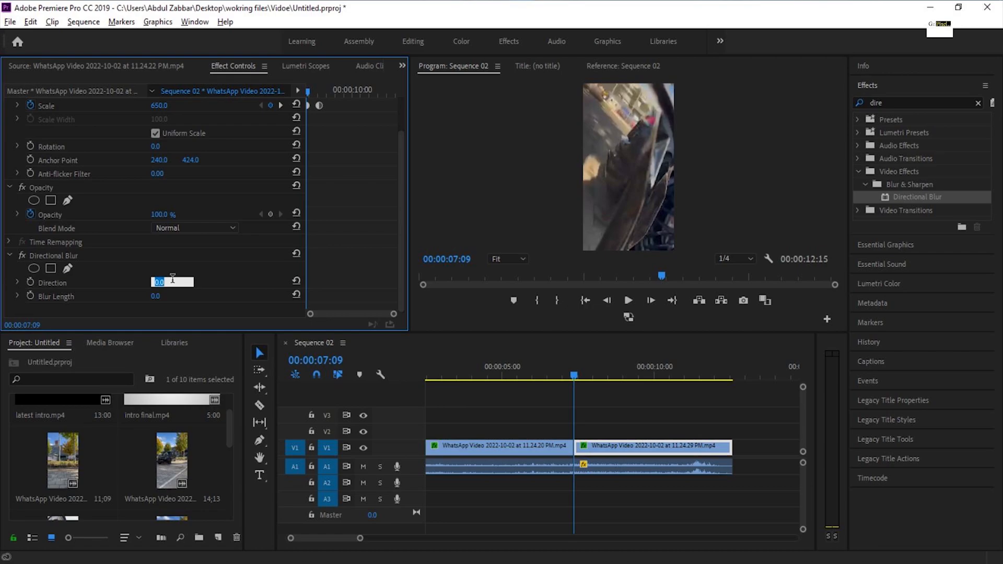
{"action": "key", "text": "Tab"}
{"action": "left_click", "coordinate": [61, 283]}
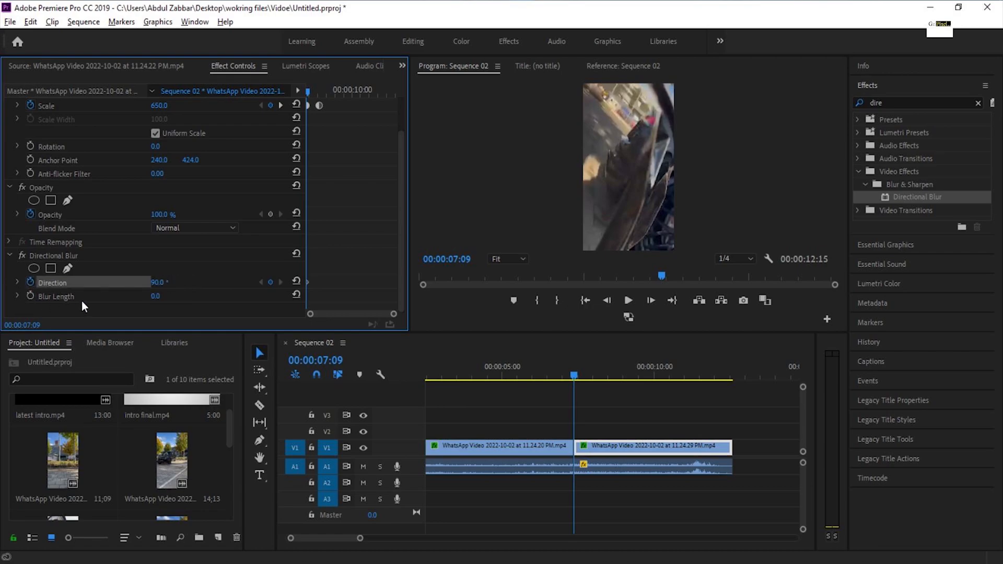
{"action": "left_click_drag", "start_coordinate": [156, 296], "coordinate": [160, 296]}
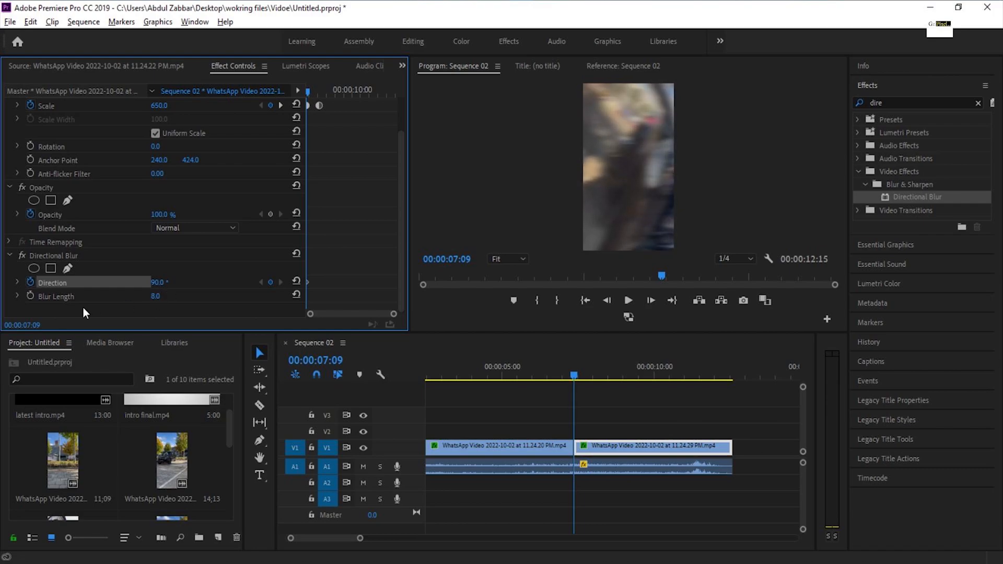
{"action": "left_click", "coordinate": [30, 296]}
Step: Reset the second clip's Direction and Blur Length to 0 at its 00:00:08:03 Scale keyframe
{"action": "left_click", "coordinate": [280, 106]}
{"action": "left_click", "coordinate": [296, 282]}
{"action": "left_click", "coordinate": [297, 295]}
Step: Smooth the second clip's Direction and Blur Length keyframes with Bezier interpolation
{"action": "left_click_drag", "start_coordinate": [332, 274], "coordinate": [301, 302]}
{"action": "right_click", "coordinate": [314, 300]}
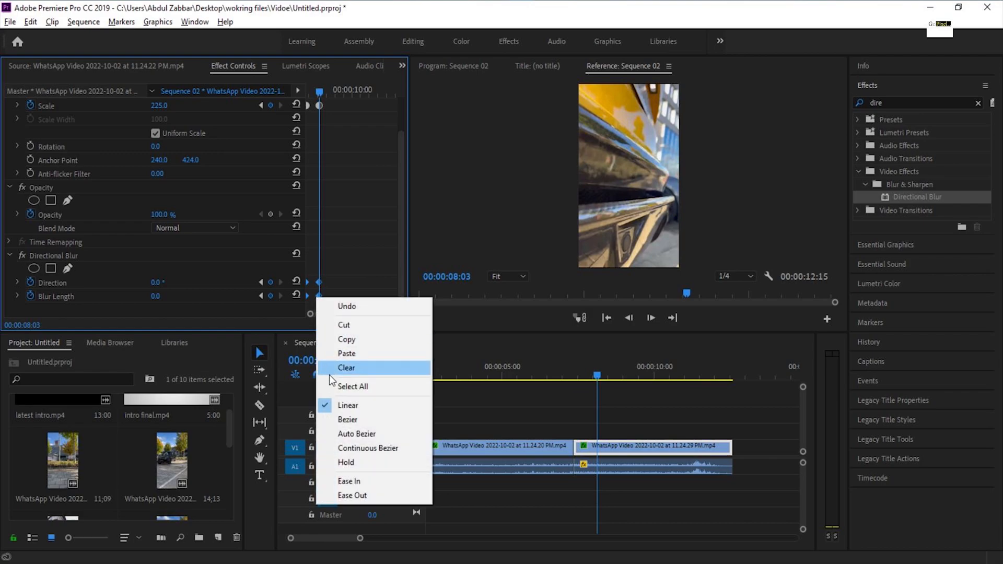
{"action": "left_click", "coordinate": [341, 417]}
Step: Play the sequence from about 00:00:06:04 to check the blurred zoom transition between the clips
{"action": "left_click", "coordinate": [539, 371]}
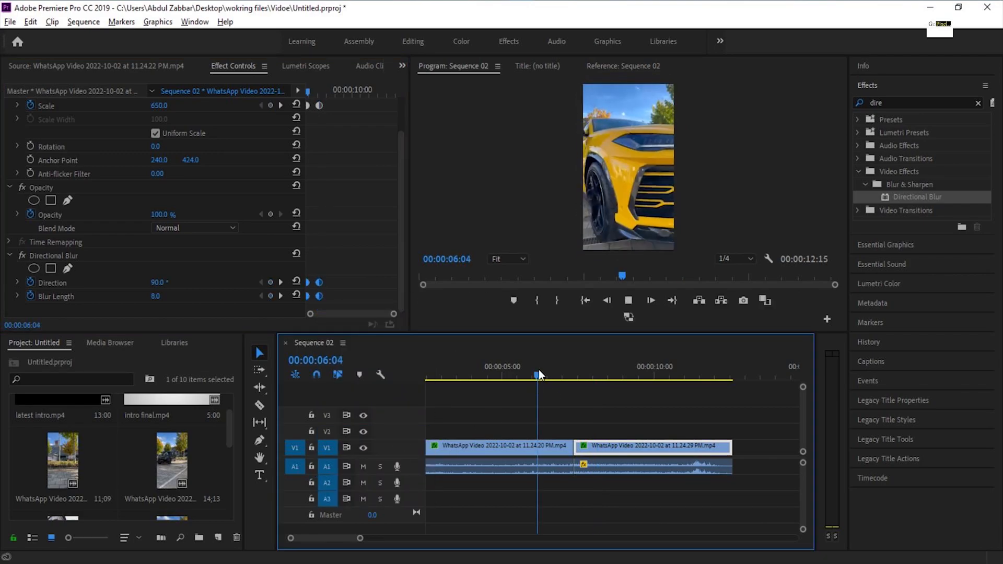
{"action": "key", "text": "space"}
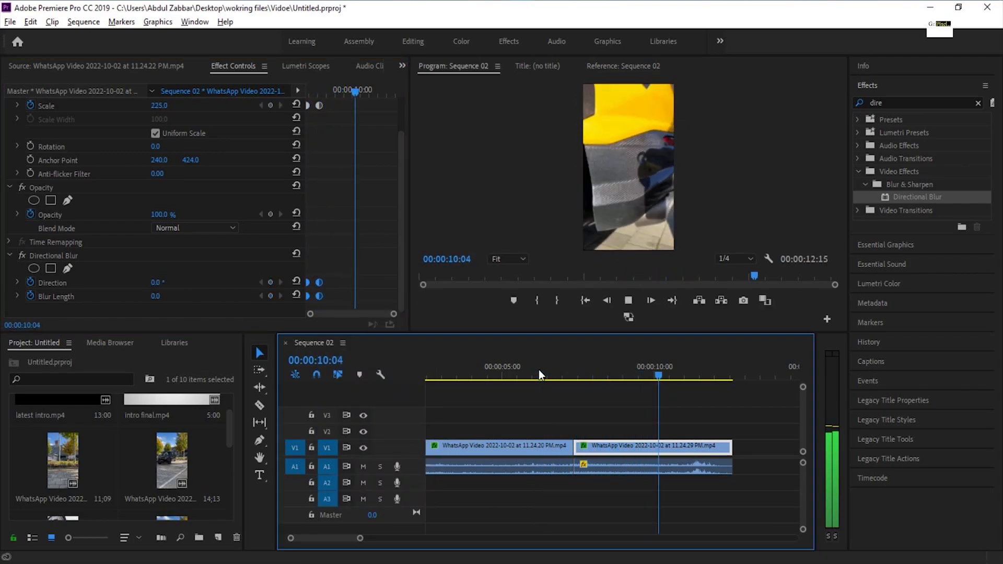
{"action": "left_click", "coordinate": [431, 370]}
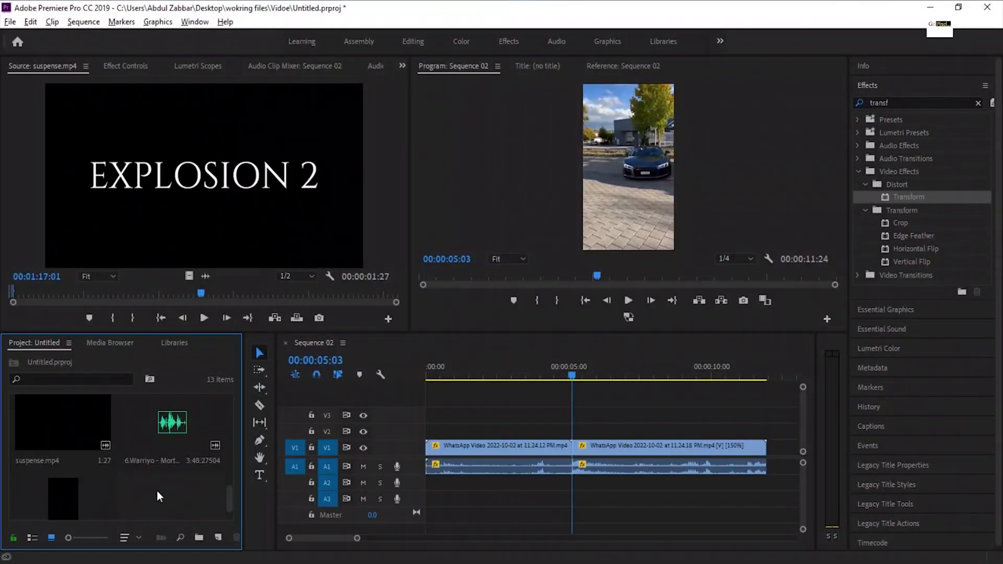
Step: Create a new 1080 × 1920 adjustment layer at 25.00 fps with square pixels
{"action": "scroll", "coordinate": [157, 491], "scroll_direction": "down", "scroll_amount": 1}
{"action": "left_click", "coordinate": [214, 538]}
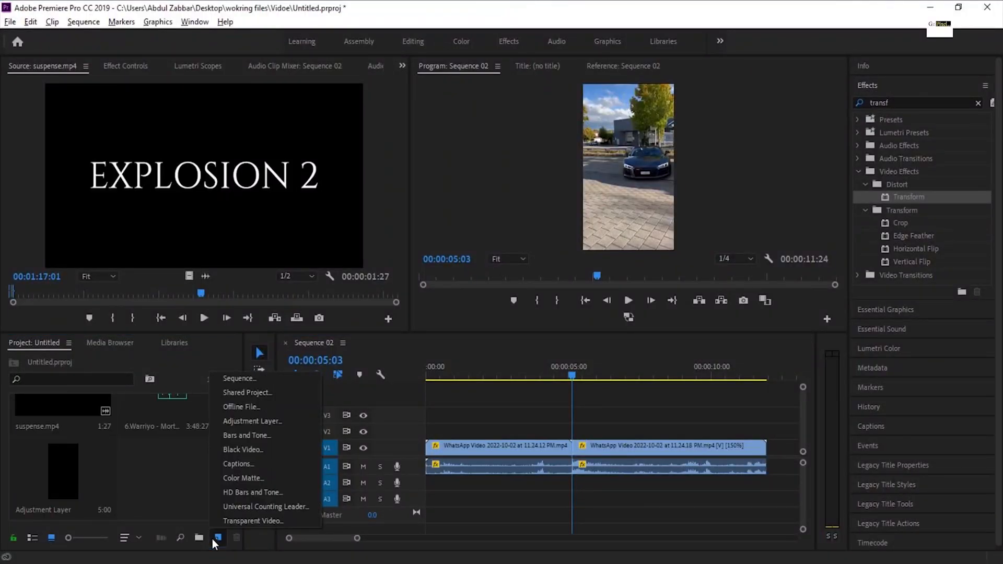
{"action": "left_click", "coordinate": [259, 421]}
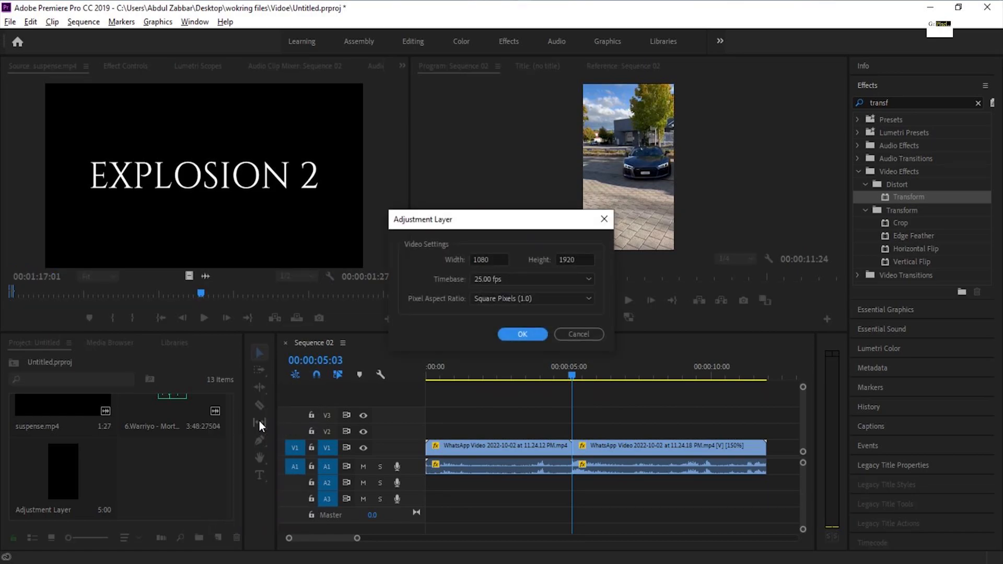
{"action": "left_click", "coordinate": [532, 337]}
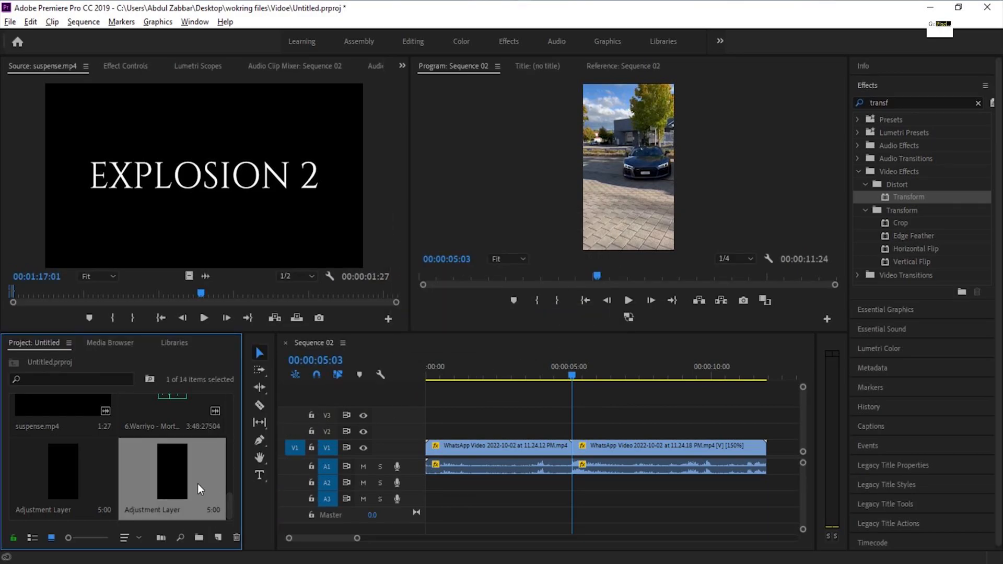
Step: Place the new adjustment layer on track V2 across the cut between the clips and move the playhead to 00:00:03:07
{"action": "left_click_drag", "start_coordinate": [171, 479], "coordinate": [513, 435]}
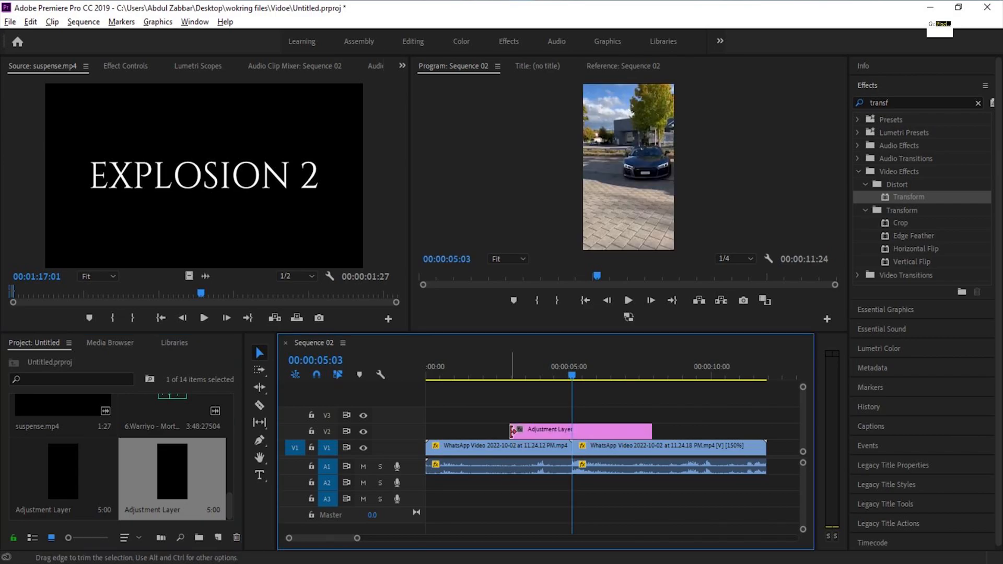
{"action": "left_click", "coordinate": [521, 368]}
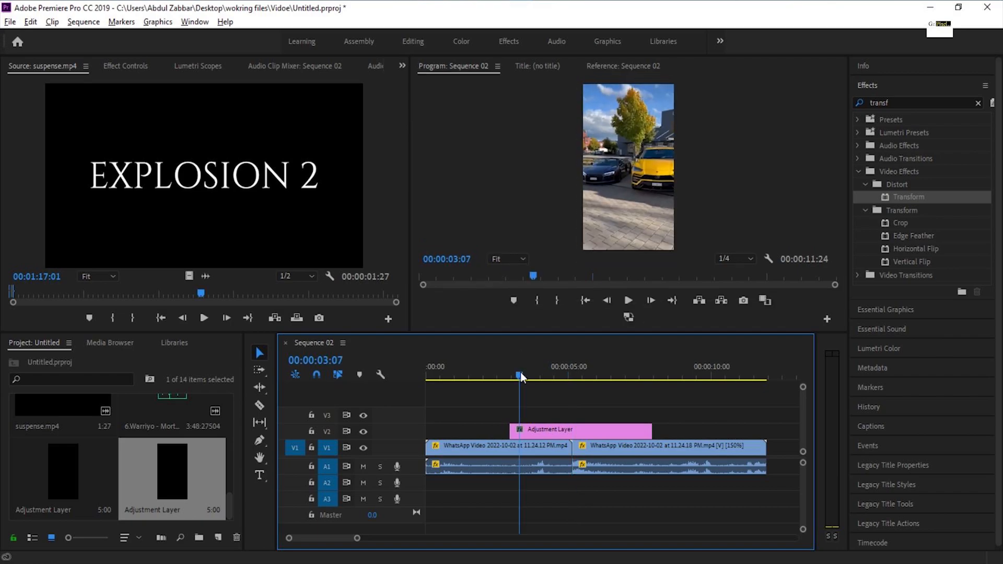
Step: Move the playhead to the cut between the clips at 00:00:05:03 and apply the Transform effect to the adjustment layer on V2
{"action": "left_click_drag", "start_coordinate": [522, 373], "coordinate": [573, 375]}
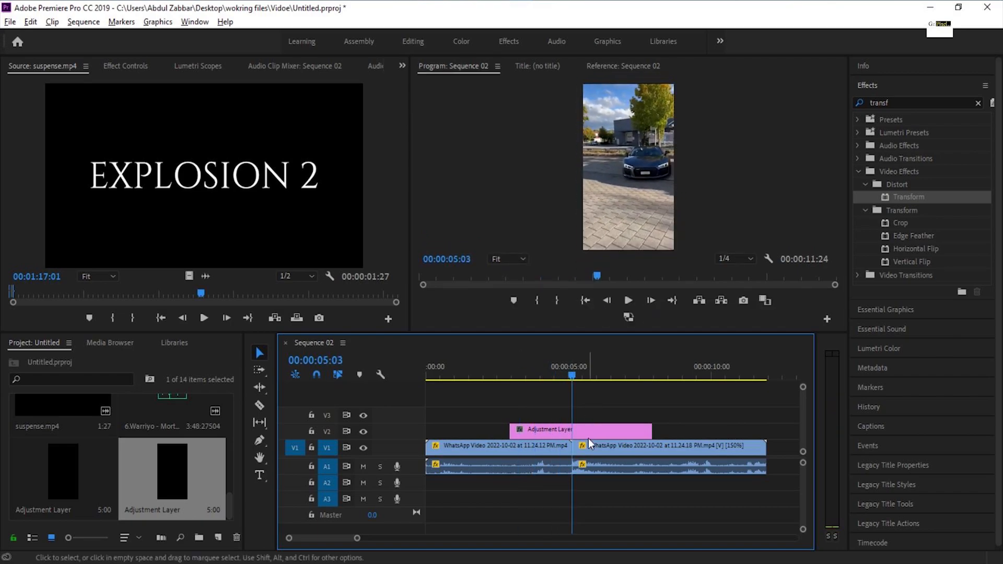
{"action": "left_click", "coordinate": [582, 429]}
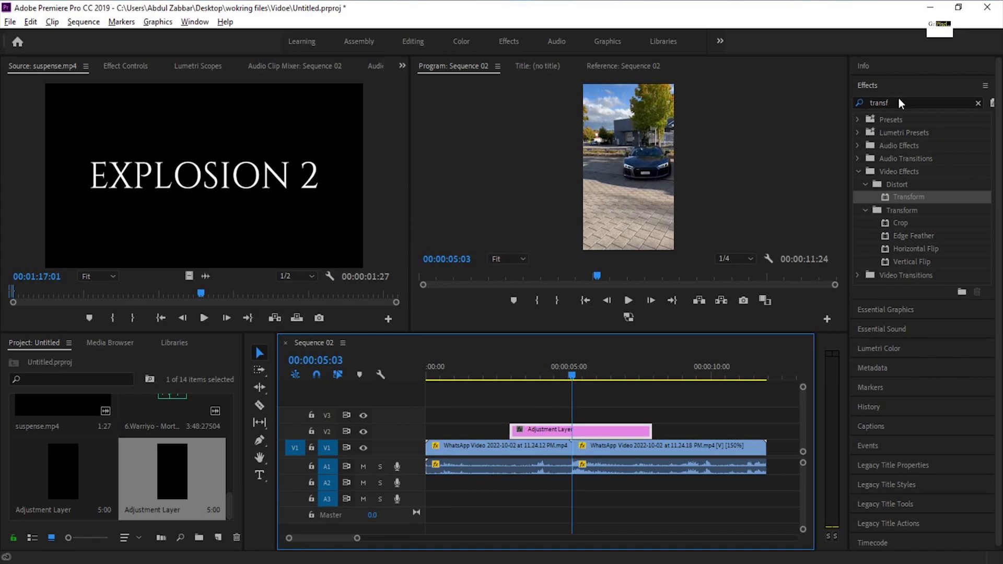
{"action": "left_click_drag", "start_coordinate": [910, 197], "coordinate": [559, 435]}
{"action": "left_click", "coordinate": [126, 66]}
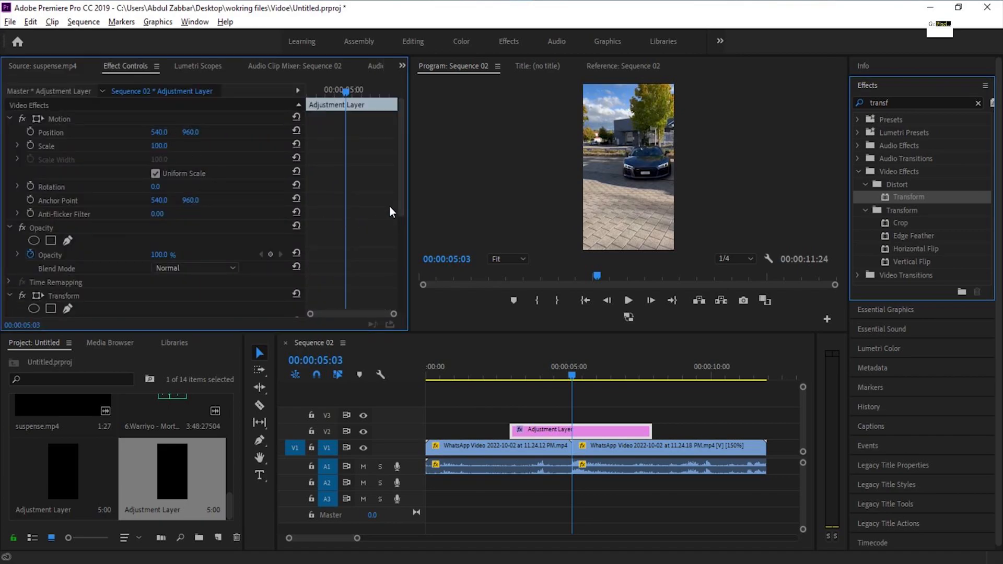
{"action": "left_click_drag", "start_coordinate": [400, 177], "coordinate": [390, 263]}
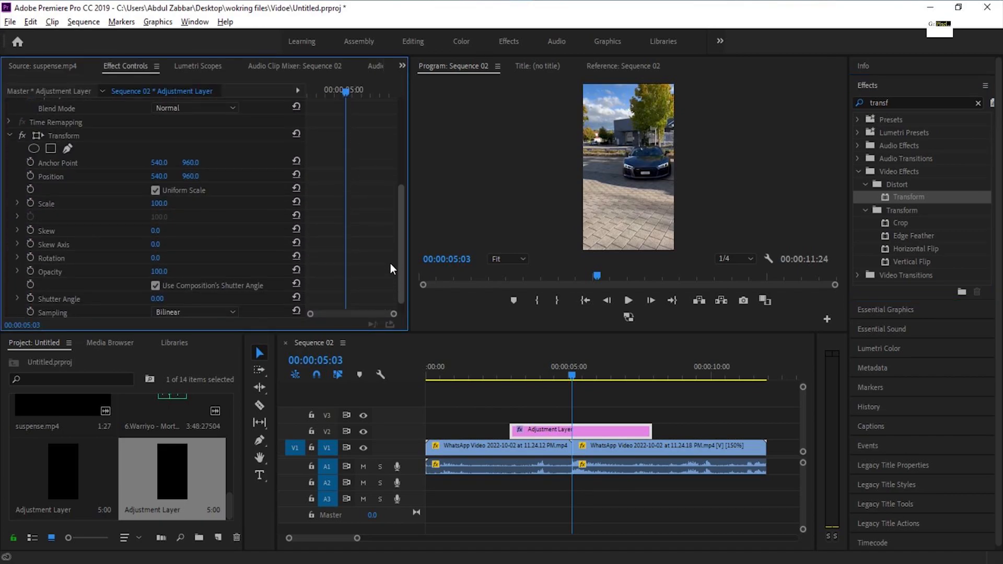
Step: Set the adjustment layer's Transform Scale to 500 and start keyframing it at 00:00:05:03
{"action": "left_click_drag", "start_coordinate": [158, 204], "coordinate": [322, 203]}
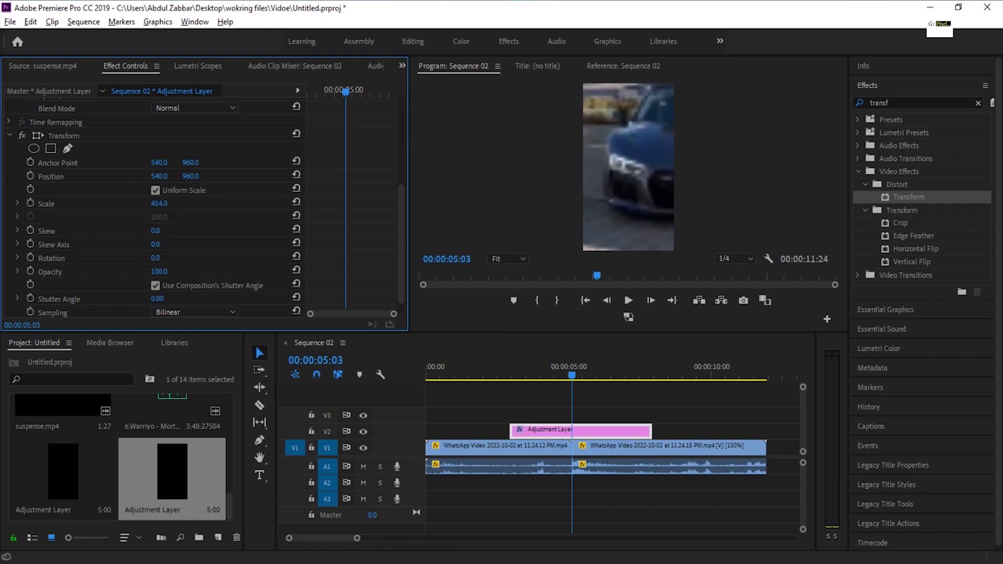
{"action": "left_click", "coordinate": [168, 201]}
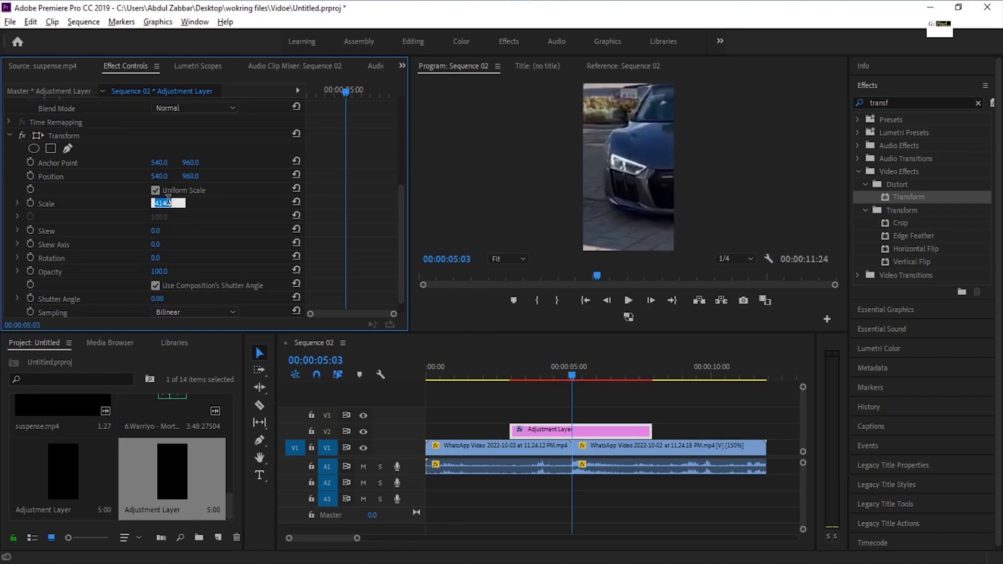
{"action": "key", "text": "Tab"}
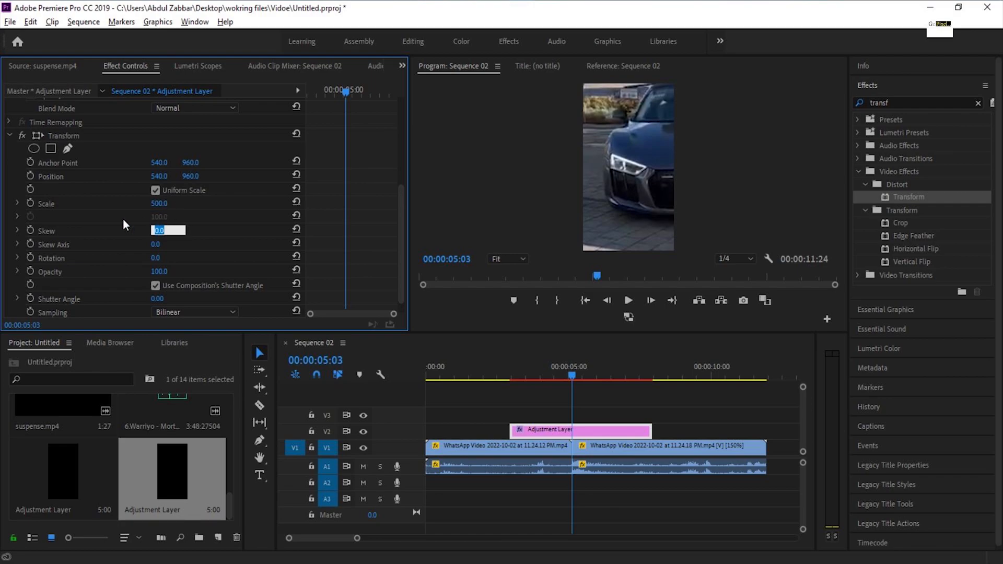
{"action": "left_click", "coordinate": [30, 204]}
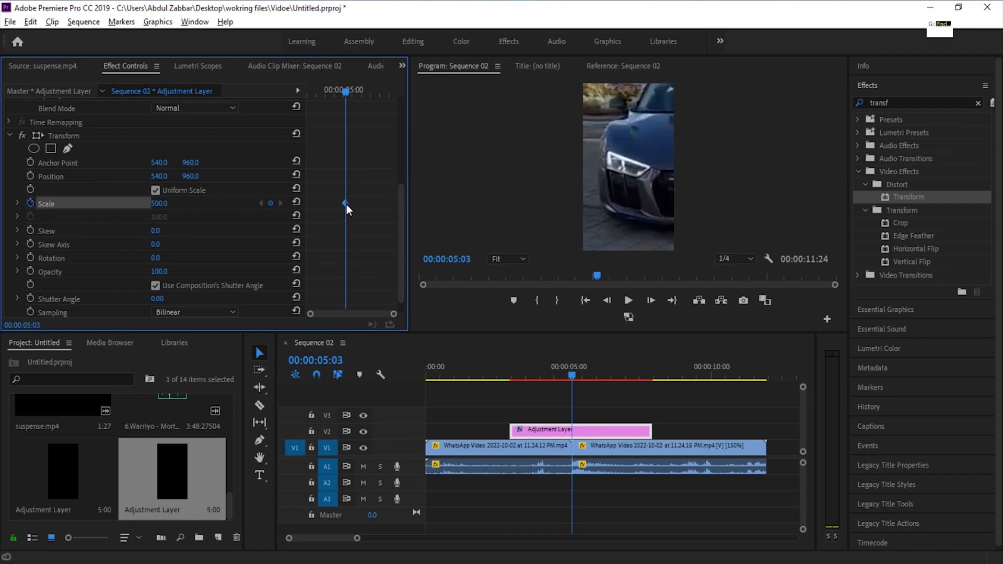
Step: Add a Transform Scale keyframe reset to 100 ten frames earlier, at 00:00:04:18
{"action": "key", "text": "shift+Left"}
{"action": "key", "text": "shift+Left"}
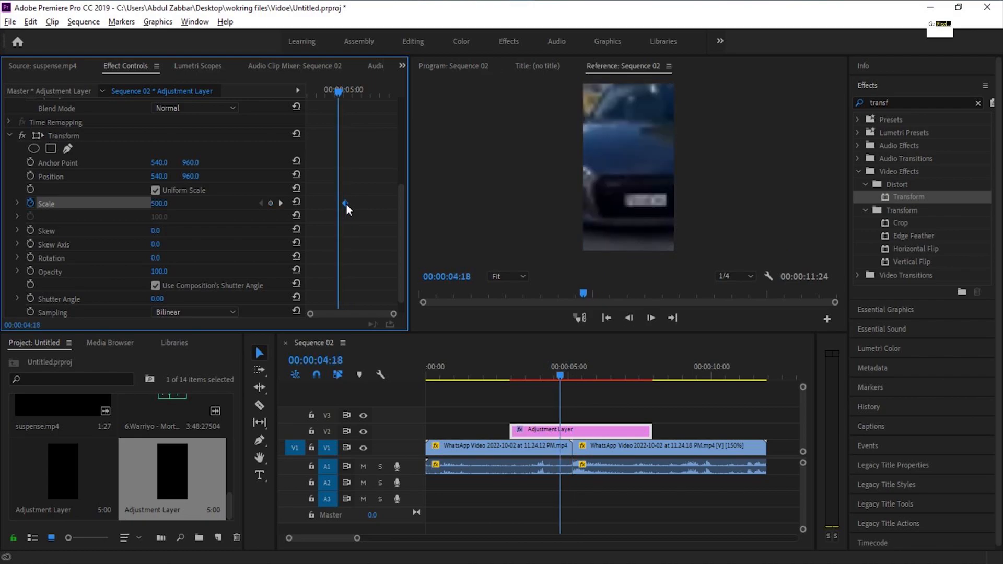
{"action": "left_click", "coordinate": [293, 203]}
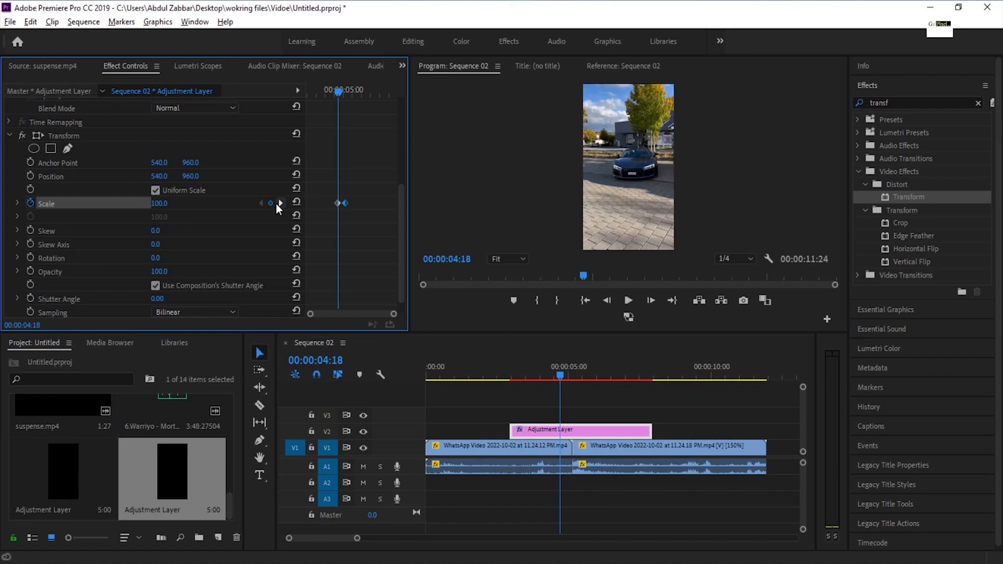
Step: Hold the Transform Scale at 500 with a keyframe at 00:00:05:13, and reset it to 100 at 00:00:05:23
{"action": "left_click", "coordinate": [279, 203]}
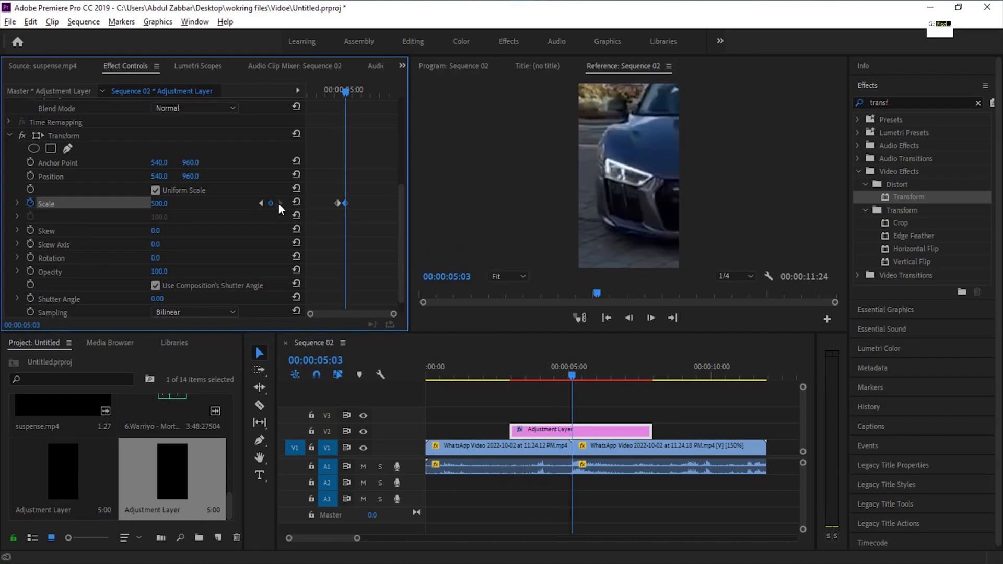
{"action": "key", "text": "shift+Right"}
{"action": "key", "text": "shift+Right"}
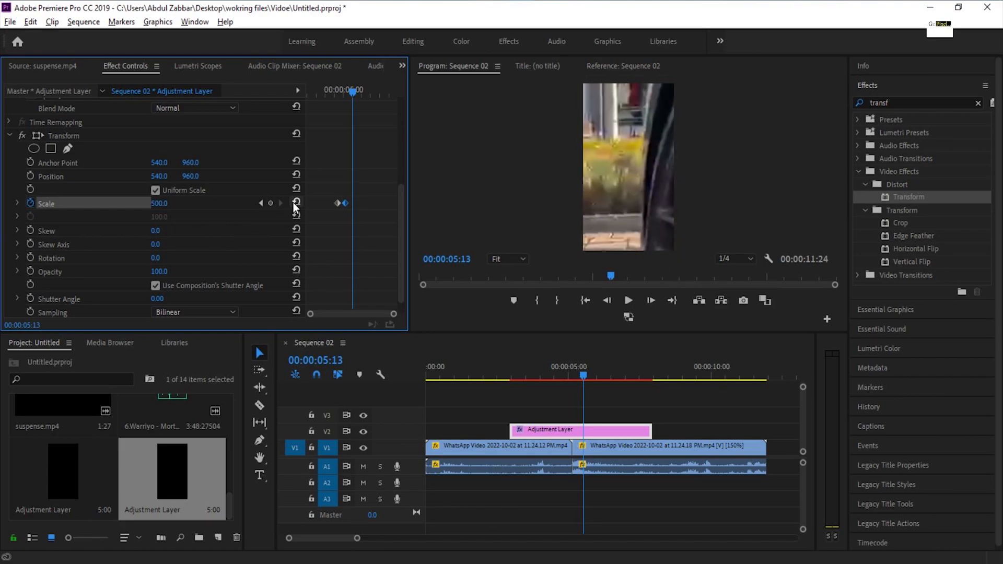
{"action": "left_click", "coordinate": [269, 204]}
{"action": "key", "text": "shift+Right"}
{"action": "key", "text": "shift+Right"}
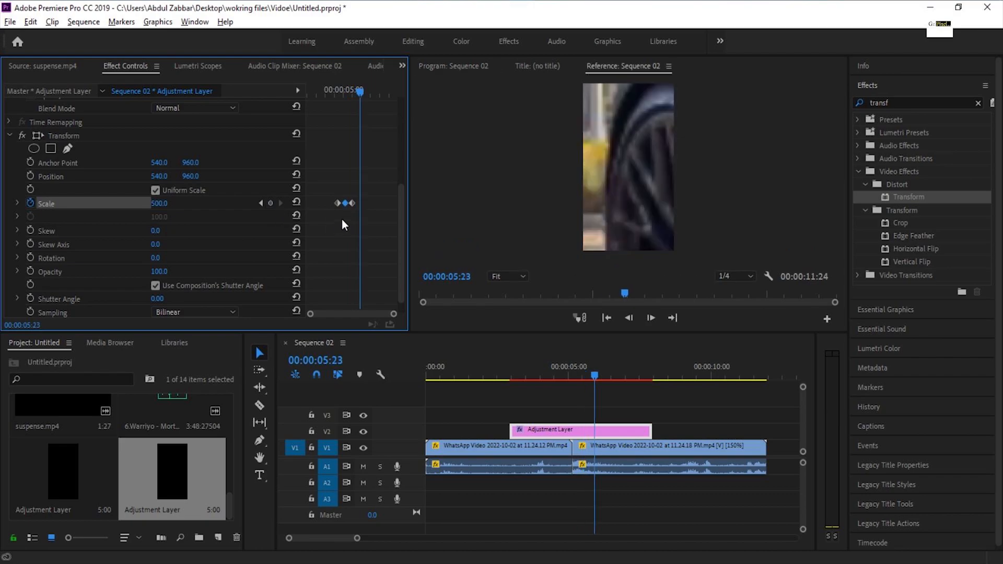
{"action": "left_click", "coordinate": [296, 202]}
Step: Apply Auto Bezier interpolation to all four Transform Scale keyframes of the adjustment layer
{"action": "left_click_drag", "start_coordinate": [327, 189], "coordinate": [371, 210]}
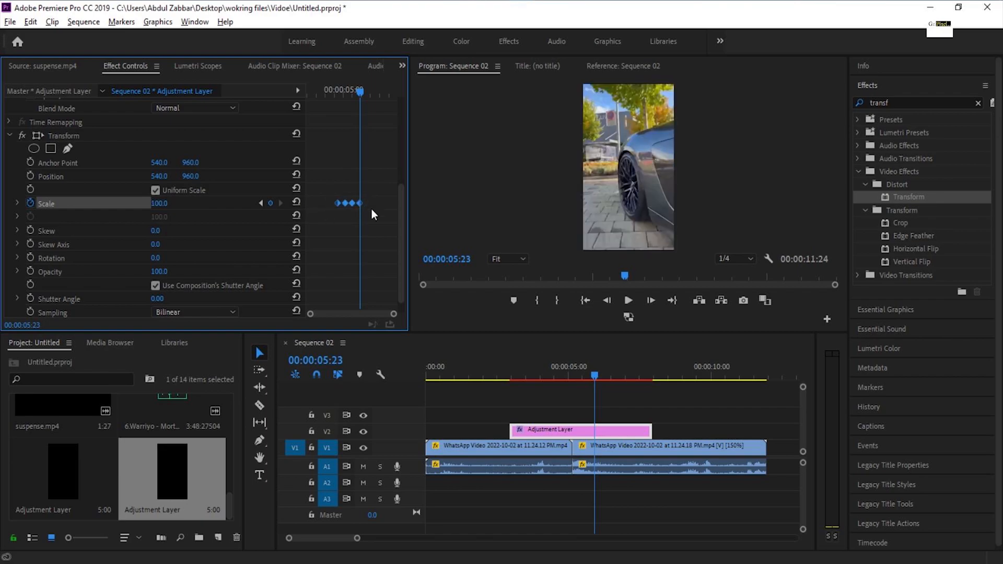
{"action": "right_click", "coordinate": [360, 204]}
{"action": "left_click", "coordinate": [400, 340]}
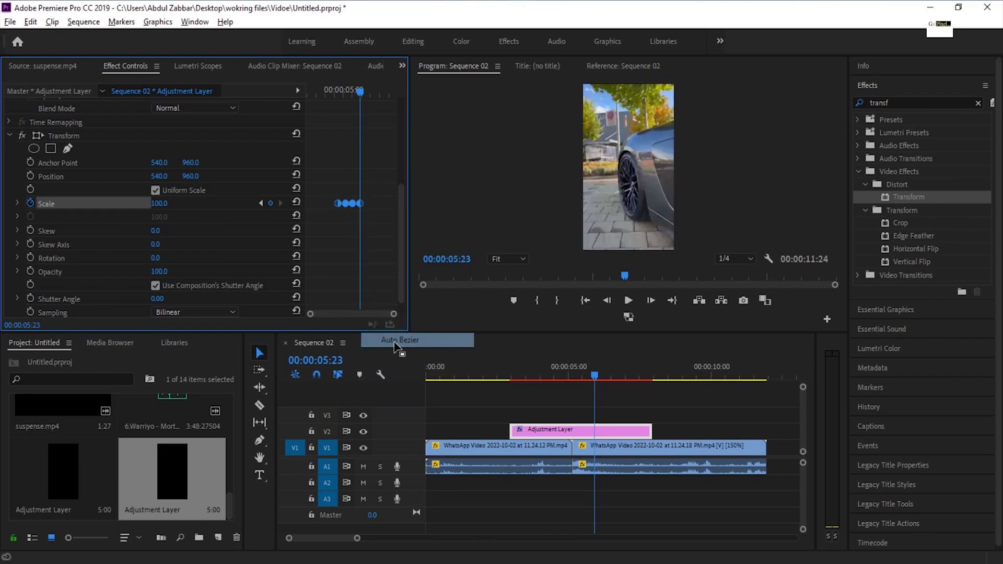
Step: Play the sequence twice from around 00:00:02:24 to check the zoom transition across the cut
{"action": "left_click_drag", "start_coordinate": [447, 374], "coordinate": [512, 368]}
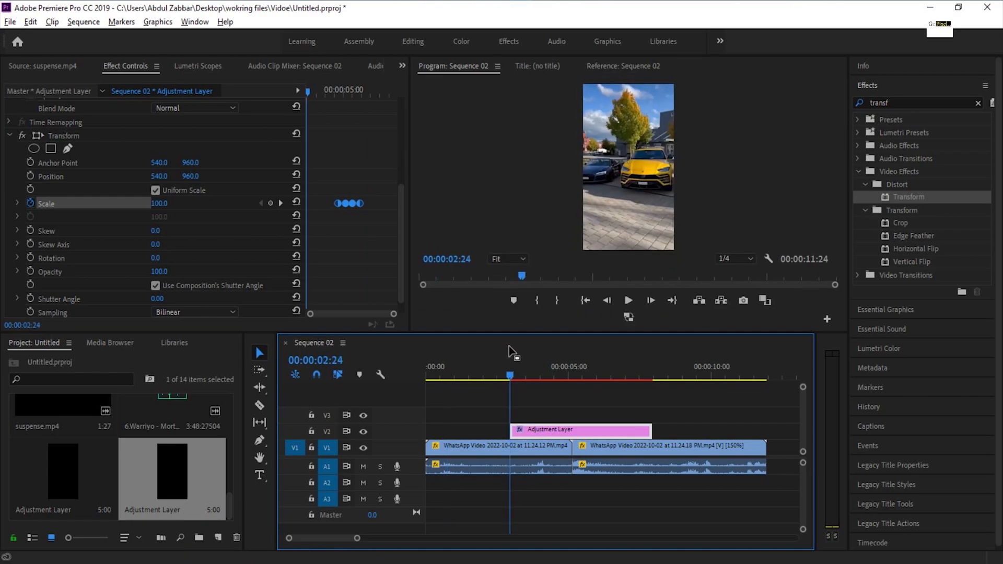
{"action": "key", "text": "space"}
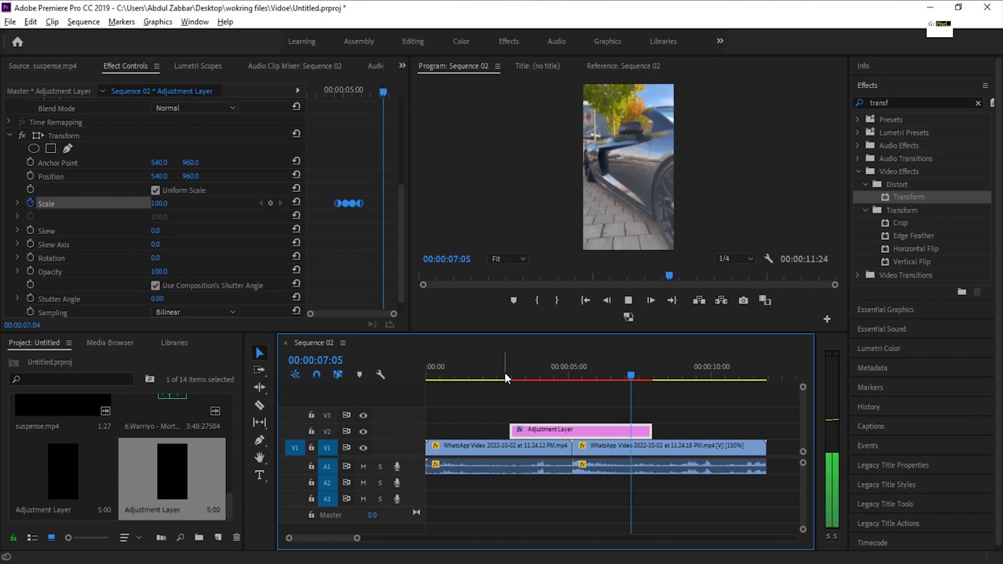
{"action": "key", "text": "space"}
{"action": "left_click", "coordinate": [498, 369]}
{"action": "key", "text": "space"}
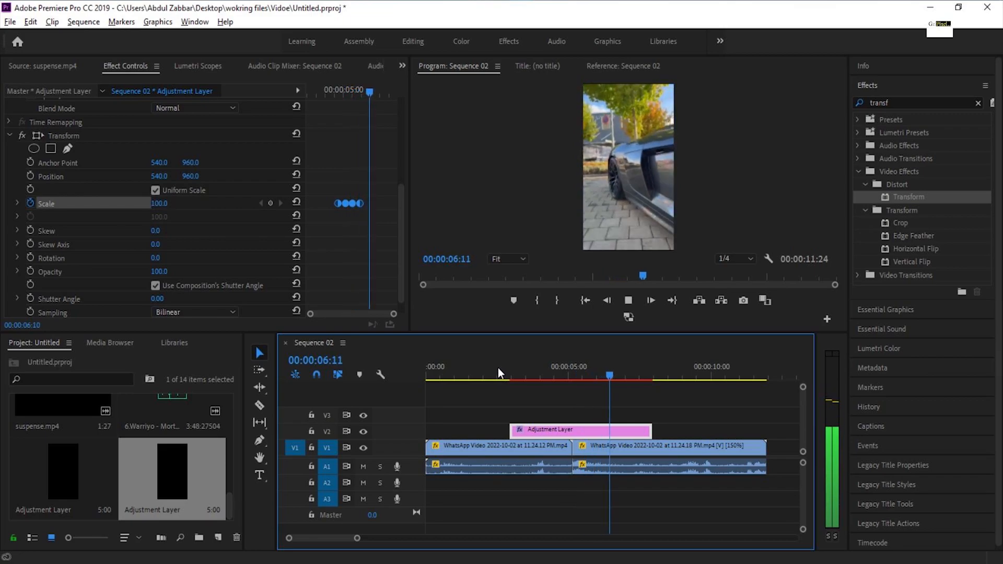
{"action": "key", "text": "space"}
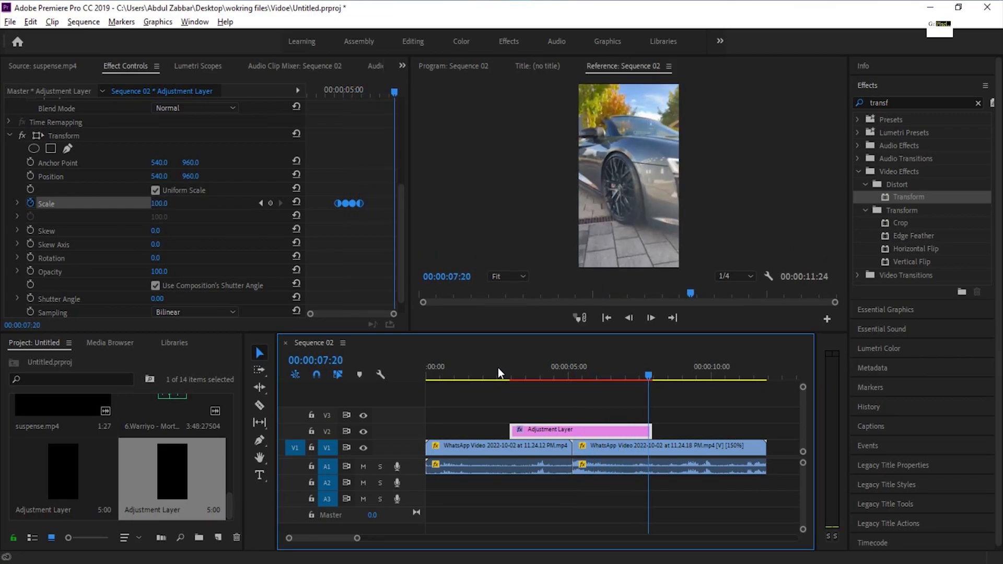
Step: Disable Use Composition's Shutter Angle in the adjustment layer's Transform effect and set Shutter Angle to 360
{"action": "left_click", "coordinate": [152, 285]}
{"action": "left_click", "coordinate": [155, 285]}
{"action": "left_click", "coordinate": [168, 296]}
{"action": "key", "text": "Return"}
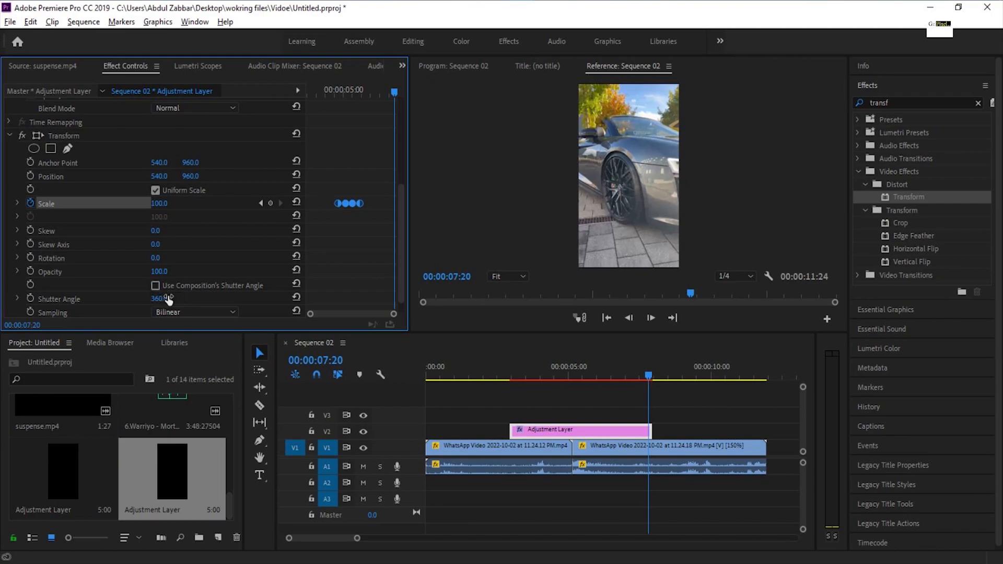
Step: Play the sequence from 00:00:03:19 to check the motion-blurred zoom transition, and save the project
{"action": "left_click_drag", "start_coordinate": [511, 365], "coordinate": [535, 370]}
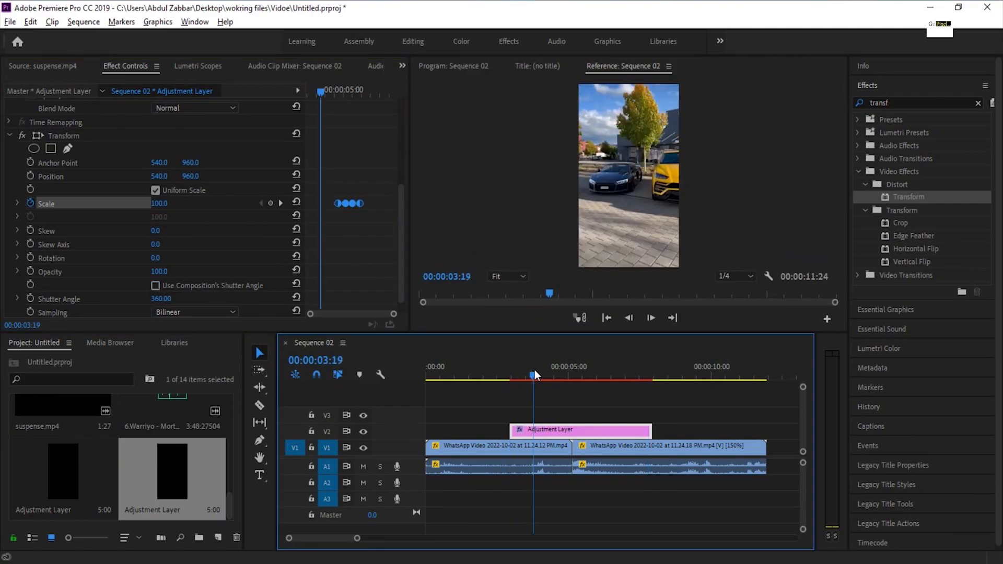
{"action": "key", "text": "space"}
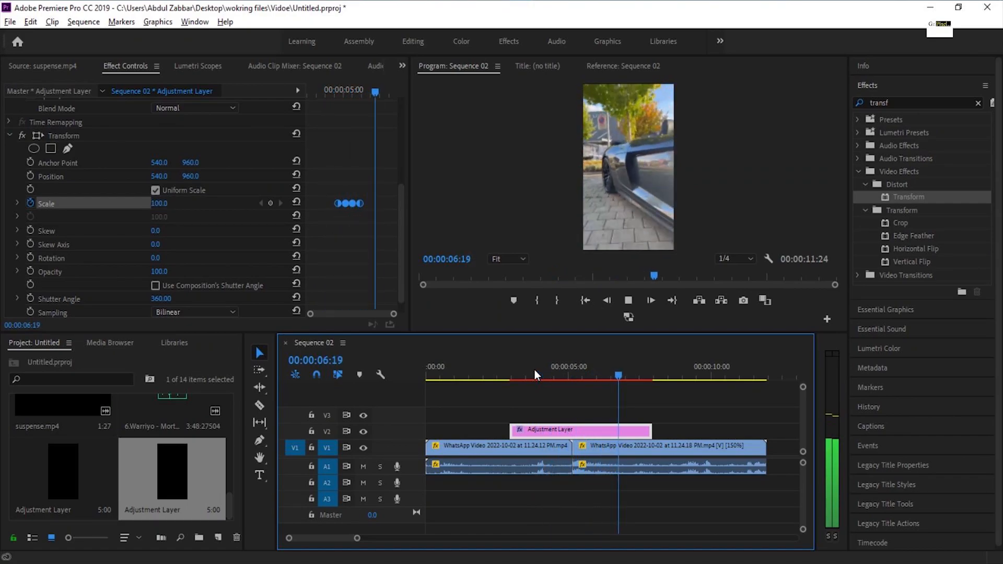
{"action": "key", "text": "space"}
{"action": "key", "text": "ctrl+s"}
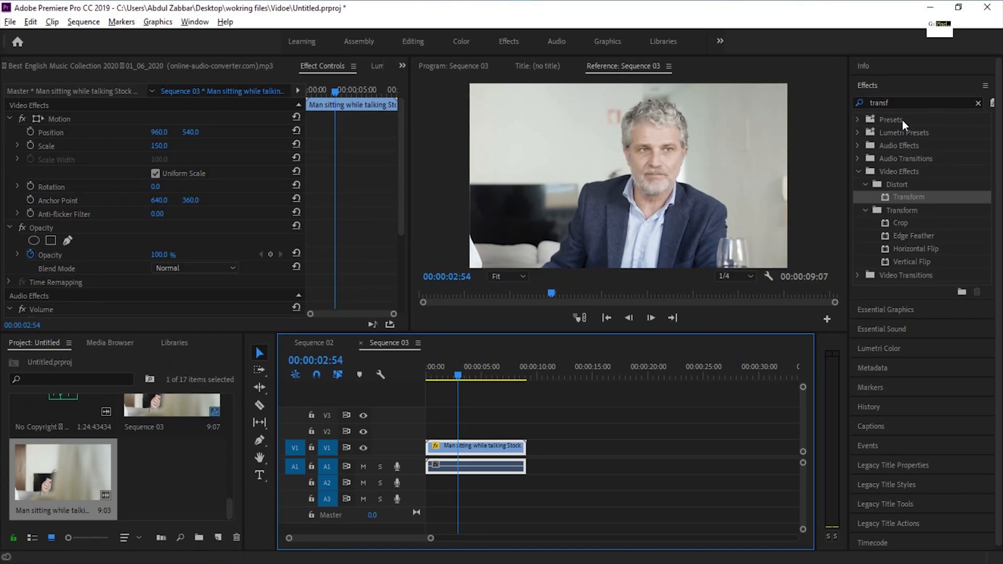
Step: Apply the Transform effect to the talking-man clip in Sequence 03 and set a Scale keyframe of 100 at 00:00:01:54
{"action": "left_click_drag", "start_coordinate": [912, 197], "coordinate": [481, 448]}
{"action": "left_click_drag", "start_coordinate": [400, 166], "coordinate": [365, 218]}
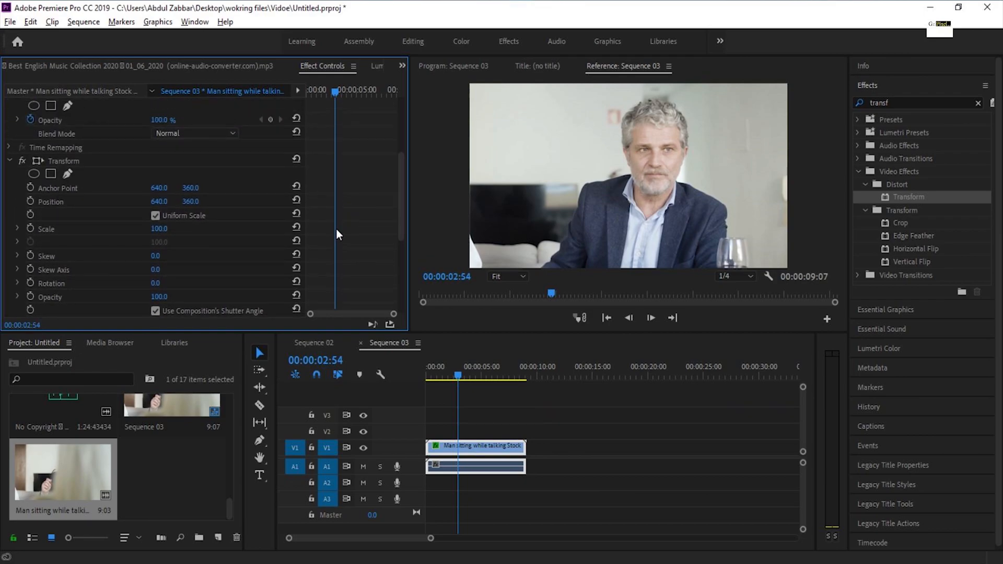
{"action": "key", "text": "Left"}
{"action": "key", "text": "Left"}
{"action": "key", "text": "Left"}
{"action": "key", "text": "Left"}
{"action": "key", "text": "Left"}
{"action": "key", "text": "Left"}
{"action": "key", "text": "Left"}
{"action": "key", "text": "Left"}
{"action": "key", "text": "Left"}
{"action": "key", "text": "Left"}
{"action": "key", "text": "Left"}
{"action": "key", "text": "Left"}
{"action": "key", "text": "Left"}
{"action": "key", "text": "Left"}
{"action": "key", "text": "Left"}
{"action": "key", "text": "Left"}
{"action": "key", "text": "Left"}
{"action": "key", "text": "Left"}
{"action": "key", "text": "Left"}
{"action": "key", "text": "Left"}
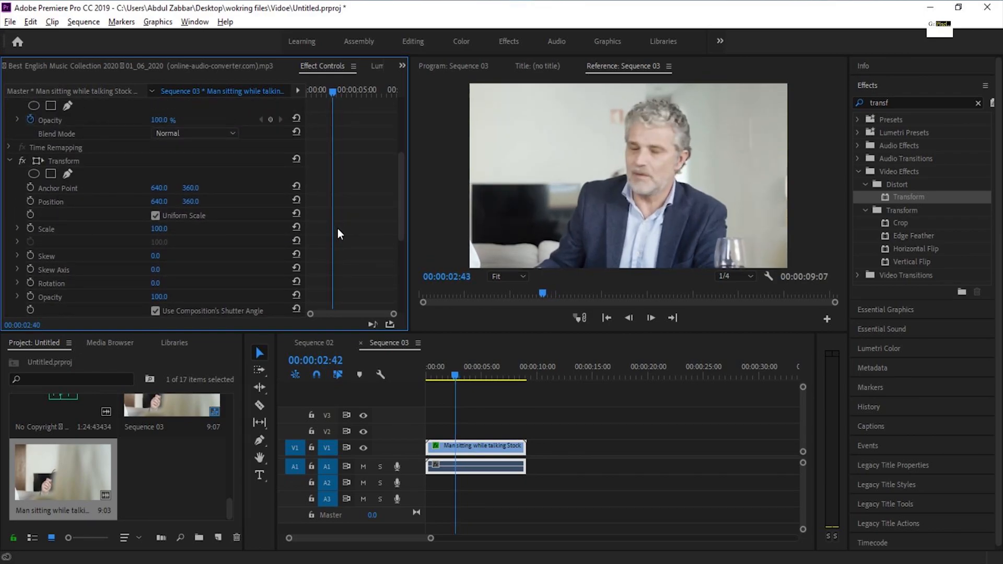
{"action": "key", "text": "Left"}
{"action": "key", "text": "Left"}
{"action": "key", "text": "Left"}
{"action": "key", "text": "Left"}
{"action": "key", "text": "Left"}
{"action": "key", "text": "Left"}
{"action": "key", "text": "Left"}
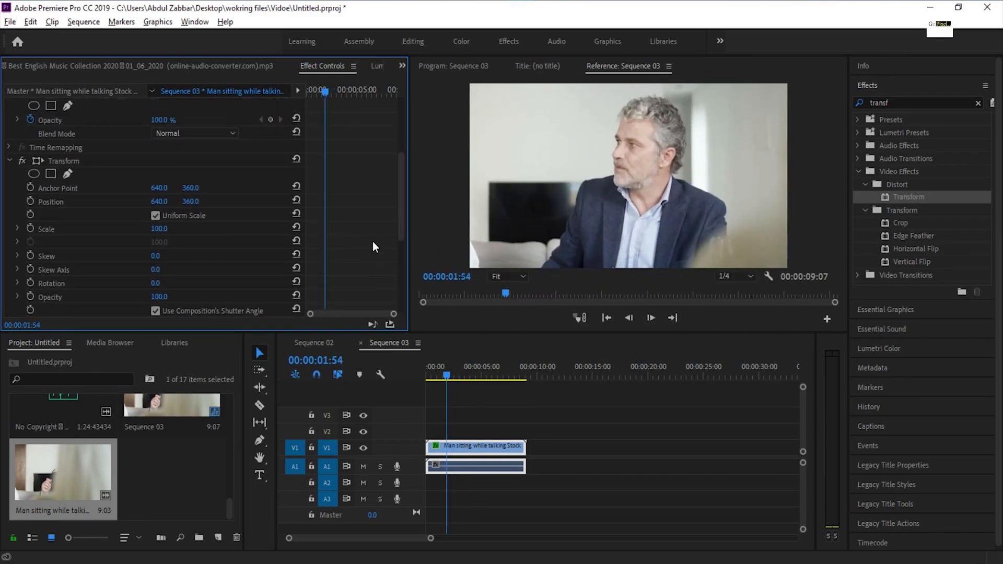
{"action": "left_click", "coordinate": [30, 228]}
Step: Add a second Transform Scale keyframe of 144 to the talking-man clip at 00:00:02:52
{"action": "key", "text": "Right"}
{"action": "key", "text": "Right"}
{"action": "key", "text": "Right"}
{"action": "key", "text": "Right"}
{"action": "key", "text": "Right"}
{"action": "key", "text": "Right"}
{"action": "key", "text": "Right"}
{"action": "key", "text": "Right"}
{"action": "key", "text": "Right"}
{"action": "key", "text": "Right"}
{"action": "key", "text": "Right"}
{"action": "key", "text": "Right"}
{"action": "key", "text": "Right"}
{"action": "key", "text": "Right"}
{"action": "key", "text": "Right"}
{"action": "key", "text": "Right"}
{"action": "key", "text": "Right"}
{"action": "key", "text": "Right"}
{"action": "key", "text": "Right"}
{"action": "key", "text": "Right"}
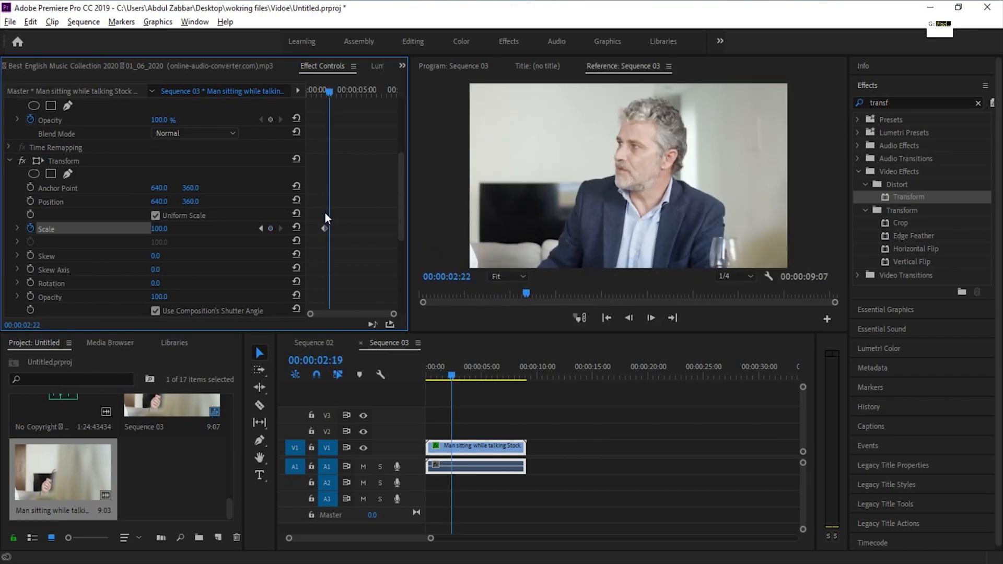
{"action": "key", "text": "Right"}
{"action": "key", "text": "Right"}
{"action": "key", "text": "Right"}
{"action": "key", "text": "Right"}
{"action": "key", "text": "Right"}
{"action": "key", "text": "Right"}
{"action": "key", "text": "Right"}
{"action": "key", "text": "Right"}
{"action": "key", "text": "Right"}
{"action": "key", "text": "Right"}
{"action": "key", "text": "Right"}
{"action": "key", "text": "Right"}
{"action": "key", "text": "Right"}
{"action": "key", "text": "Right"}
{"action": "key", "text": "Right"}
{"action": "key", "text": "Right"}
{"action": "key", "text": "Right"}
{"action": "key", "text": "Right"}
{"action": "key", "text": "Right"}
{"action": "key", "text": "Right"}
{"action": "key", "text": "Down"}
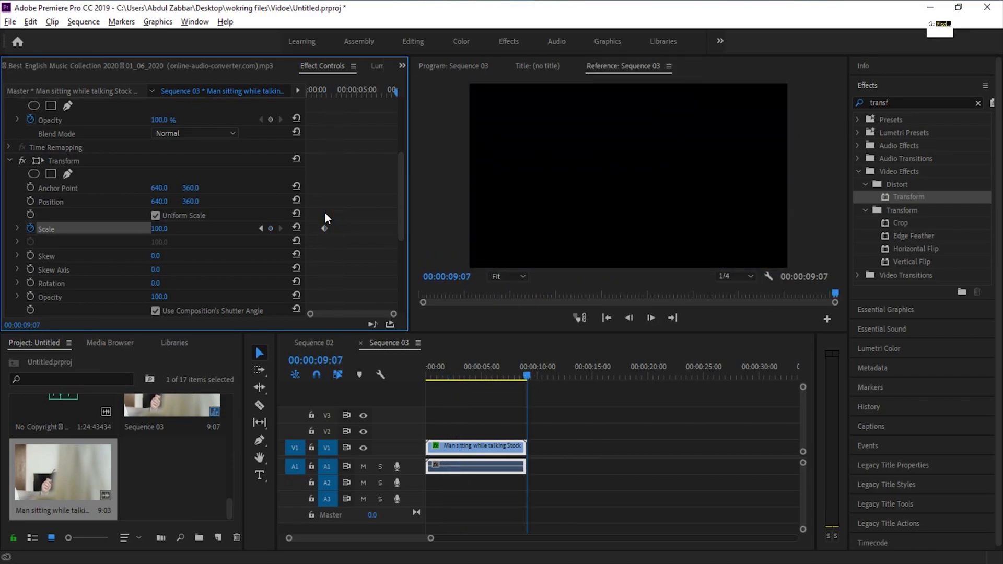
{"action": "left_click_drag", "start_coordinate": [333, 89], "coordinate": [331, 93]}
{"action": "key", "text": "Right"}
{"action": "key", "text": "Right"}
{"action": "key", "text": "Right"}
{"action": "key", "text": "Right"}
{"action": "key", "text": "Right"}
{"action": "key", "text": "Right"}
{"action": "key", "text": "Right"}
{"action": "key", "text": "Right"}
{"action": "key", "text": "Right"}
{"action": "key", "text": "Right"}
{"action": "key", "text": "Right"}
{"action": "key", "text": "Right"}
{"action": "key", "text": "Right"}
{"action": "key", "text": "Right"}
{"action": "key", "text": "Right"}
{"action": "key", "text": "Right"}
{"action": "key", "text": "Right"}
{"action": "key", "text": "Right"}
{"action": "key", "text": "Right"}
{"action": "key", "text": "Right"}
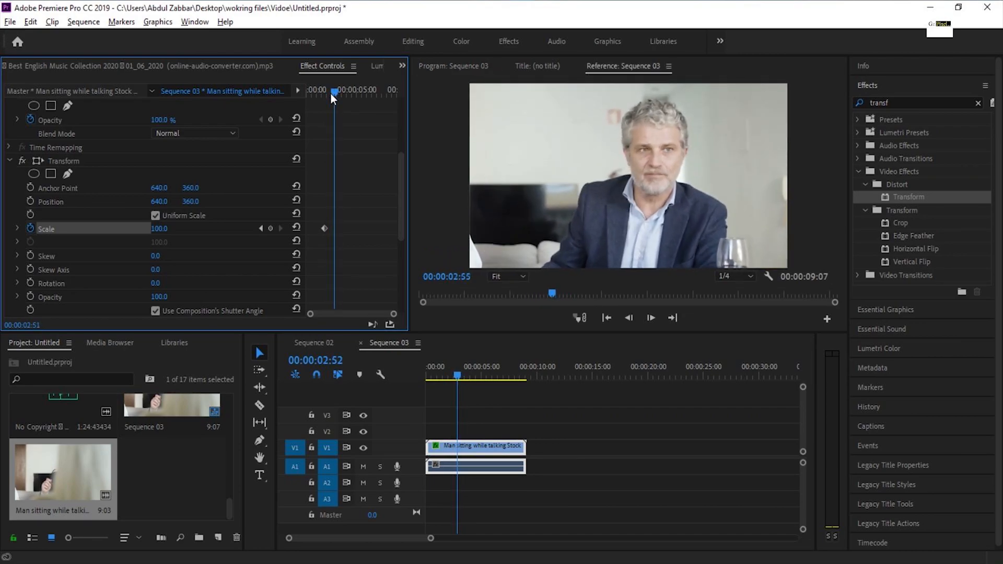
{"action": "left_click_drag", "start_coordinate": [155, 229], "coordinate": [181, 229]}
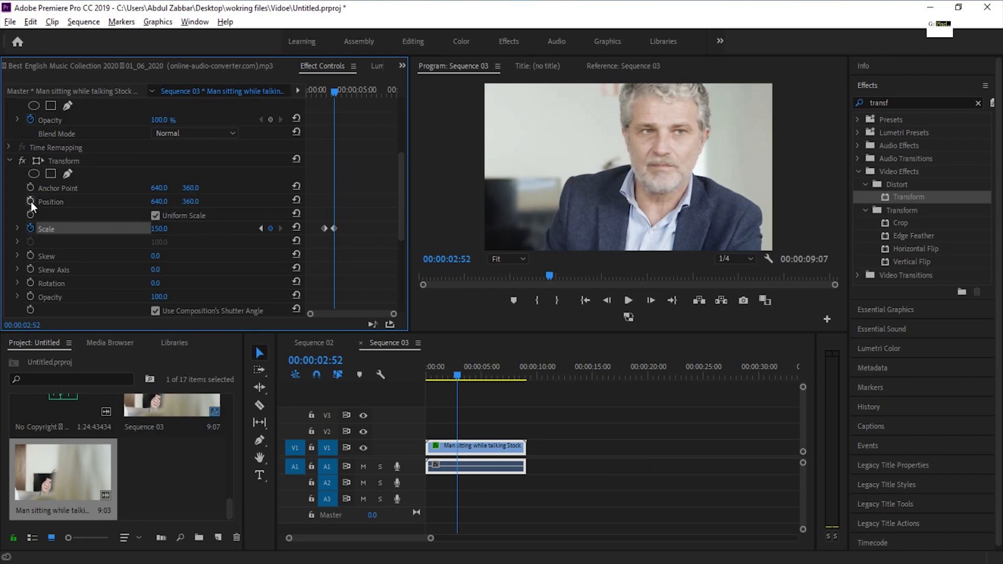
{"action": "left_click_drag", "start_coordinate": [155, 229], "coordinate": [152, 229]}
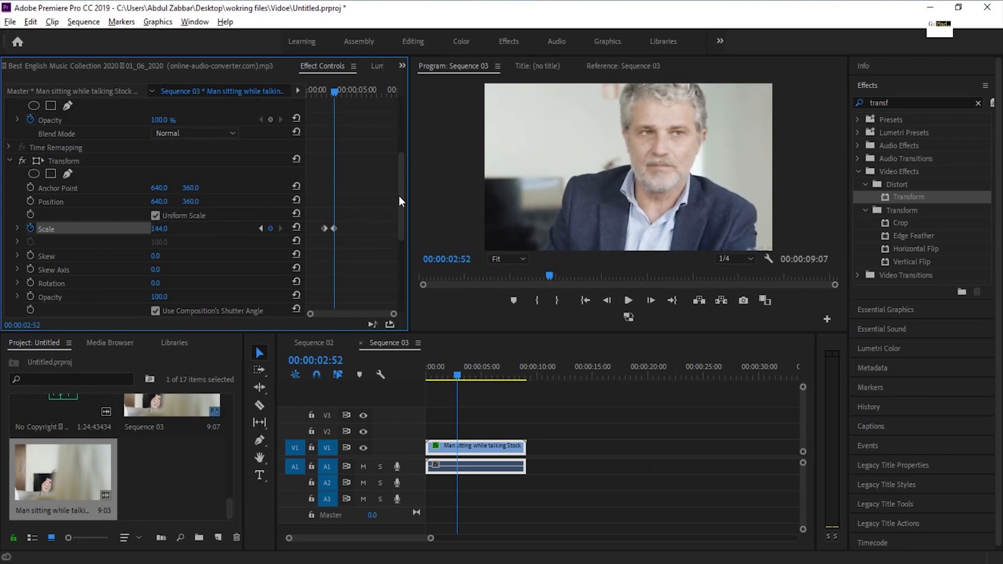
Step: Disable Use Composition's Shutter Angle in the talking-man clip's Transform effect and set Shutter Angle to 360
{"action": "left_click_drag", "start_coordinate": [399, 197], "coordinate": [400, 237]}
{"action": "left_click", "coordinate": [156, 213]}
{"action": "left_click", "coordinate": [158, 226]}
{"action": "type", "text": "360"}
{"action": "key", "text": "Return"}
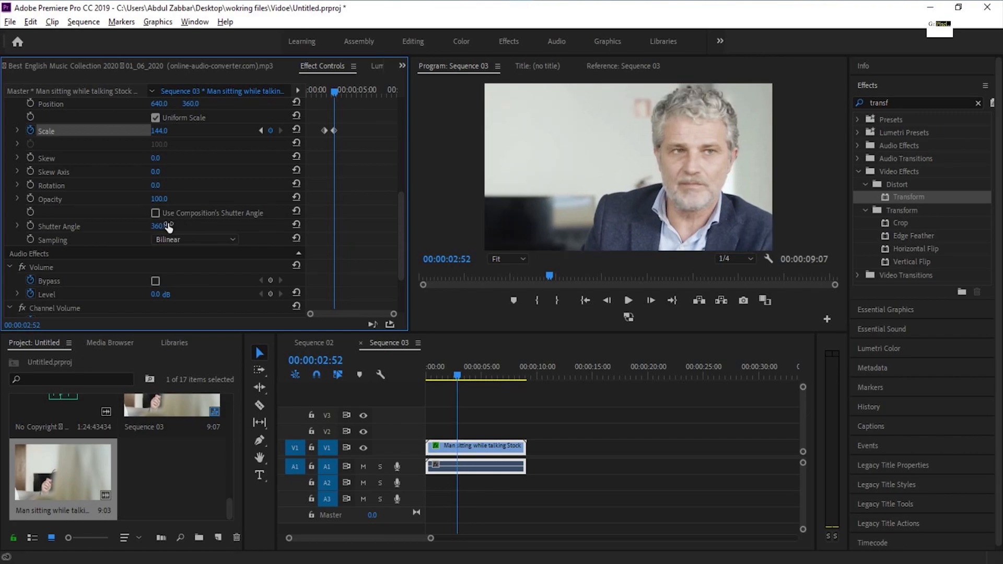
Step: Apply Bezier interpolation to both Transform Scale keyframes of the talking-man clip
{"action": "left_click_drag", "start_coordinate": [400, 231], "coordinate": [399, 205]}
{"action": "left_click_drag", "start_coordinate": [340, 185], "coordinate": [318, 200]}
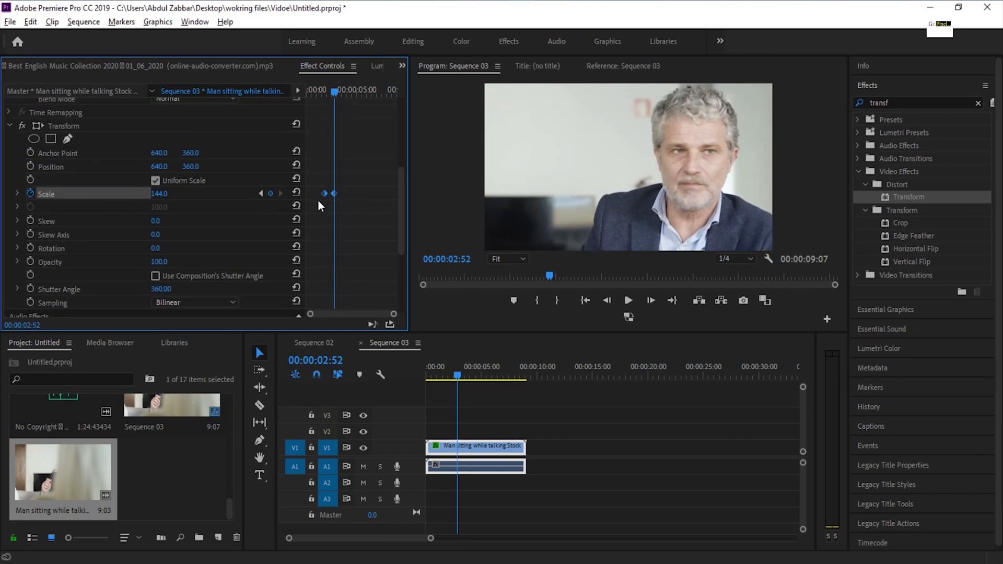
{"action": "right_click", "coordinate": [330, 196]}
{"action": "left_click", "coordinate": [365, 318]}
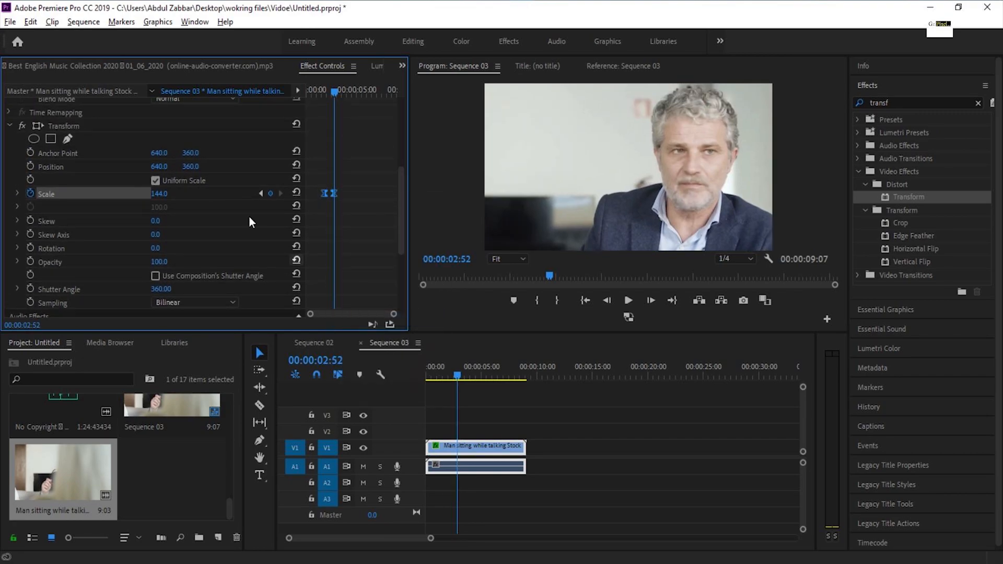
Step: Add two Transform Anchor Point keyframes on the talking-man clip, with Y at 344 at 00:00:02:52, and apply Bezier interpolation to the second
{"action": "left_click", "coordinate": [31, 153]}
{"action": "left_click_drag", "start_coordinate": [334, 152], "coordinate": [324, 152]}
{"action": "mouse_move", "coordinate": [191, 153]}
{"action": "left_mouse_down"}
{"action": "mouse_move", "coordinate": [172, 153]}
{"action": "mouse_move", "coordinate": [183, 153]}
{"action": "left_mouse_up"}
{"action": "right_click", "coordinate": [333, 153]}
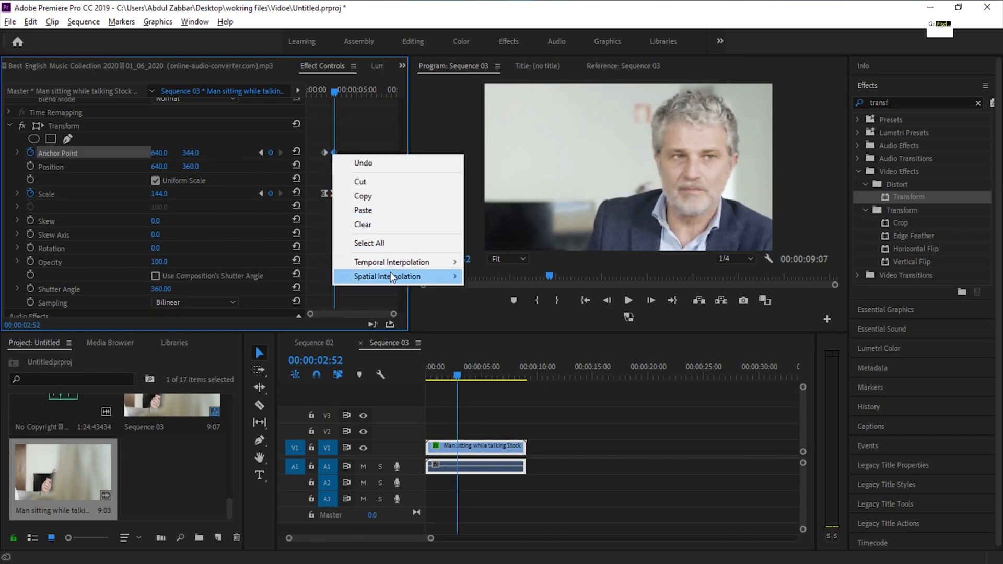
{"action": "left_click", "coordinate": [486, 276]}
Step: Duplicate the second Anchor Point keyframe and the first Scale keyframe to 00:00:04:10 to zoom the talking-man clip back out
{"action": "left_click", "coordinate": [480, 445]}
{"action": "key", "text": "space"}
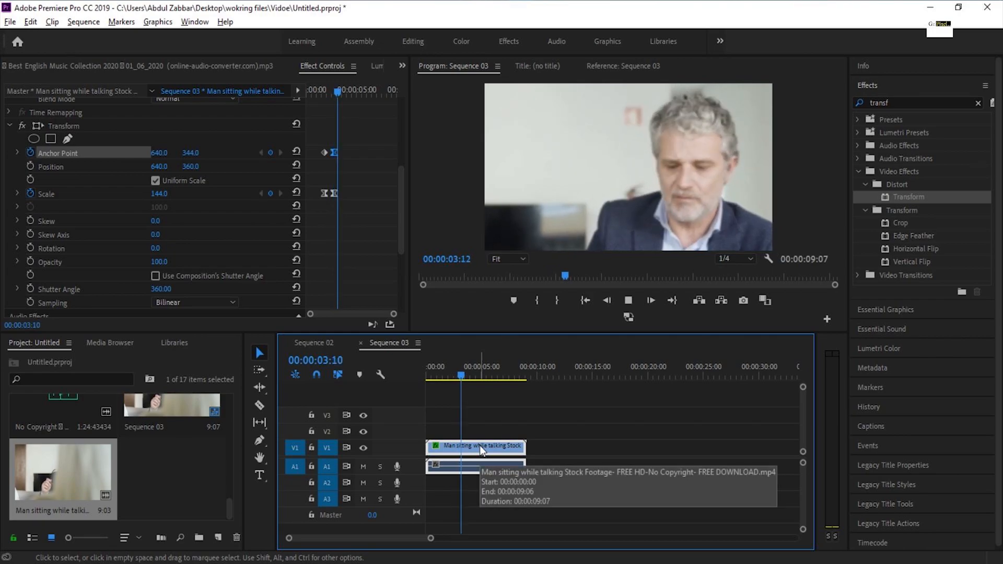
{"action": "key", "text": "space"}
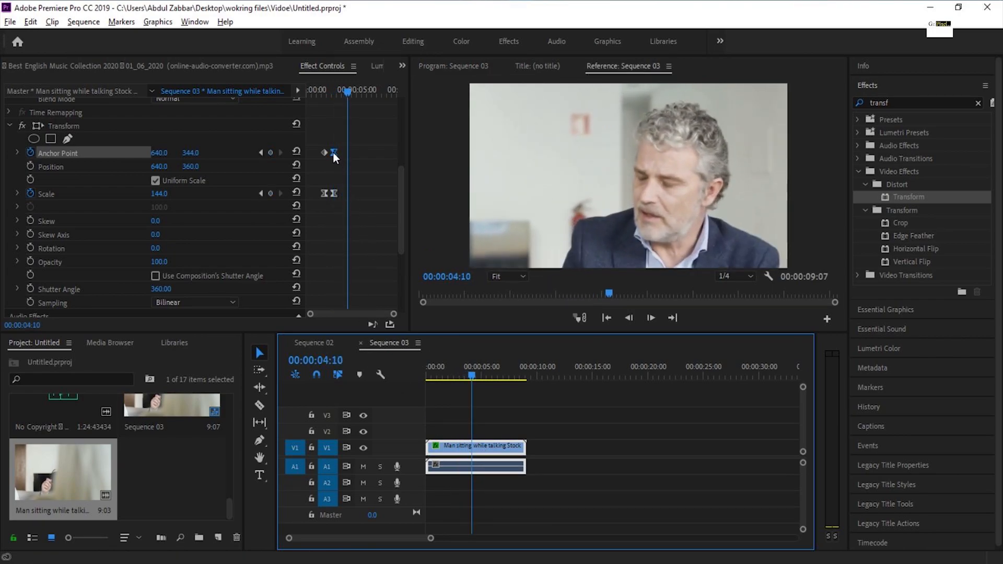
{"action": "key", "text": "ctrl+s"}
{"action": "left_click_drag", "start_coordinate": [334, 153], "coordinate": [346, 154]}
{"action": "left_click", "coordinate": [334, 196]}
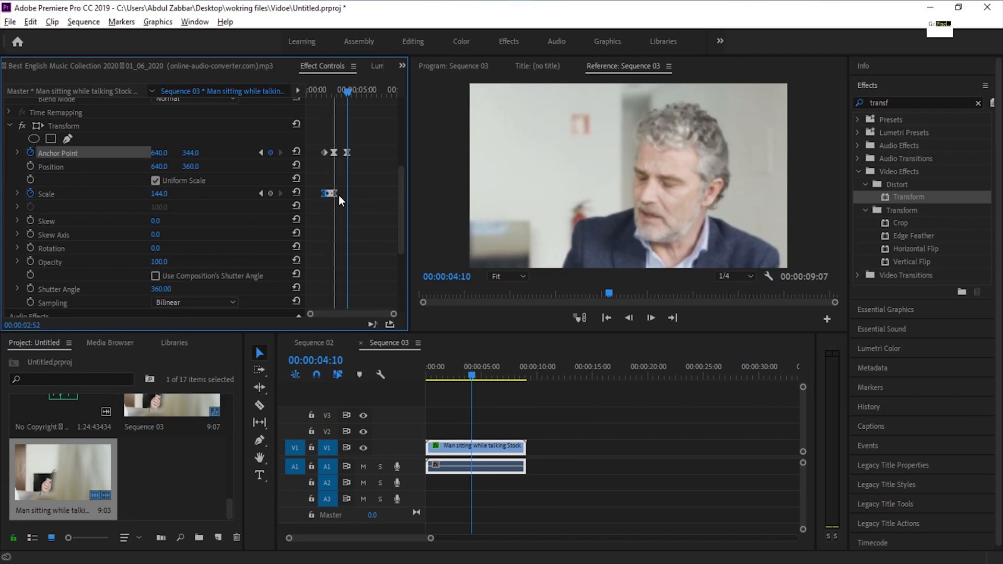
{"action": "left_click_drag", "start_coordinate": [334, 195], "coordinate": [348, 196]}
Step: Set the last Anchor Point keyframe's Y value to 358 and preview the zoom
{"action": "left_click", "coordinate": [345, 154]}
{"action": "left_click_drag", "start_coordinate": [192, 153], "coordinate": [200, 153]}
{"action": "left_click_drag", "start_coordinate": [468, 368], "coordinate": [434, 375]}
{"action": "key", "text": "space"}
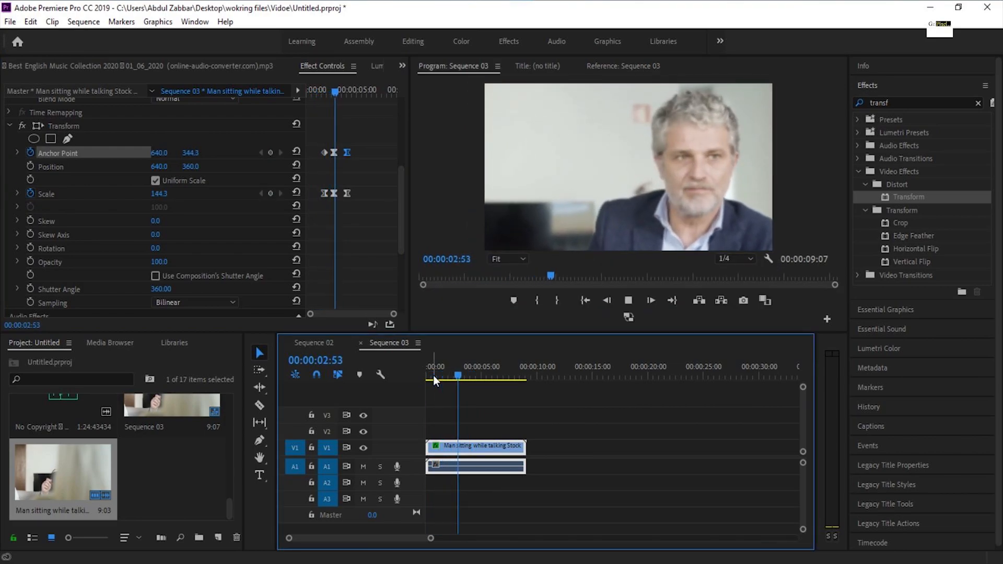
{"action": "left_click", "coordinate": [327, 93]}
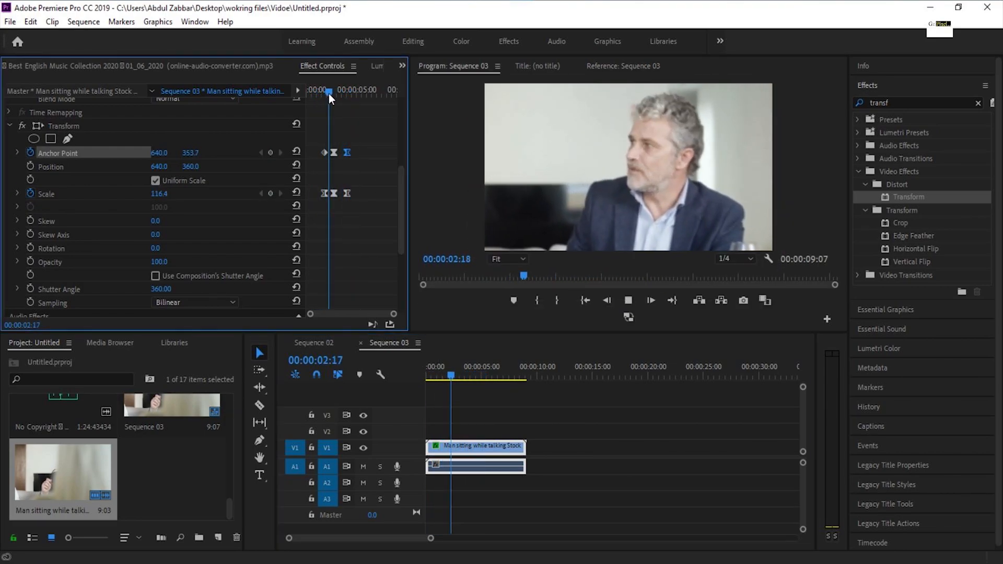
Step: Duplicate the 144 Scale keyframe between the second and last Scale keyframes to hold the zoom, and play it back
{"action": "left_click", "coordinate": [334, 194]}
{"action": "key", "text": "ctrl+c"}
{"action": "key", "text": "ctrl+v"}
{"action": "left_click", "coordinate": [329, 92]}
{"action": "key", "text": "space"}
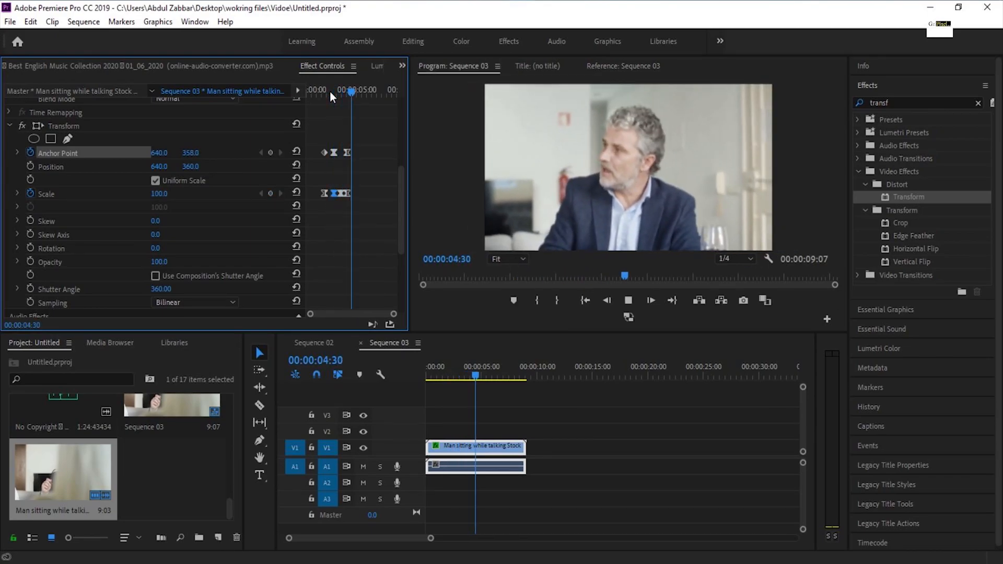
{"action": "key", "text": "space"}
Step: Move the first Scale keyframe closer to the second one to speed up the zoom-in, and preview it
{"action": "scroll", "coordinate": [337, 192], "scroll_direction": "up", "scroll_amount": 3}
{"action": "left_click_drag", "start_coordinate": [394, 314], "coordinate": [378, 315]}
{"action": "left_click_drag", "start_coordinate": [366, 315], "coordinate": [359, 315]}
{"action": "left_click", "coordinate": [339, 93]}
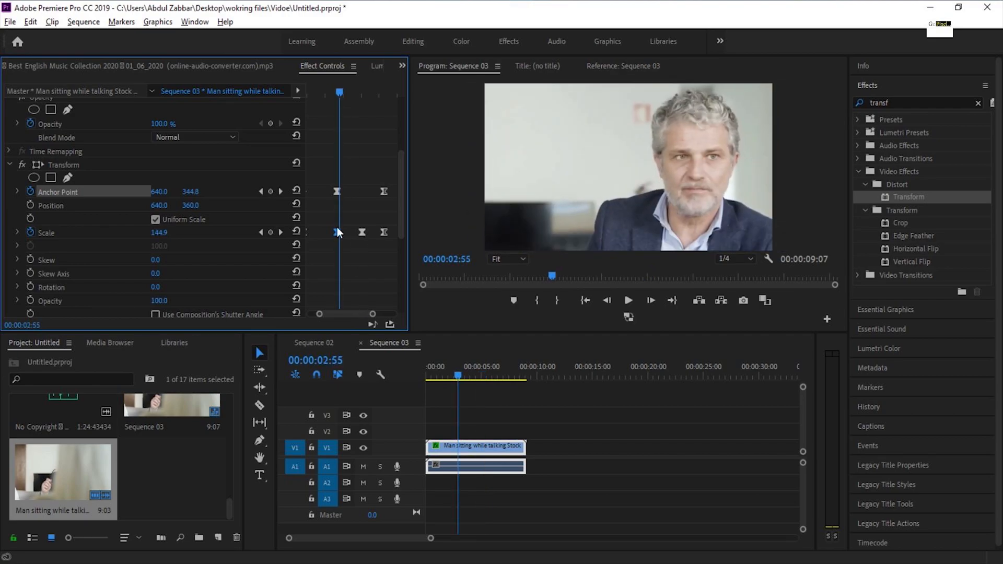
{"action": "left_click_drag", "start_coordinate": [340, 91], "coordinate": [354, 120]}
{"action": "left_click_drag", "start_coordinate": [326, 232], "coordinate": [355, 232]}
{"action": "left_click", "coordinate": [315, 96]}
{"action": "key", "text": "space"}
{"action": "key", "text": "space"}
Step: Move the first Anchor Point keyframe into line with the shifted Scale keyframe and play the sequence from the start
{"action": "left_click_drag", "start_coordinate": [325, 191], "coordinate": [353, 191]}
{"action": "left_click_drag", "start_coordinate": [332, 93], "coordinate": [291, 94]}
{"action": "key", "text": "space"}
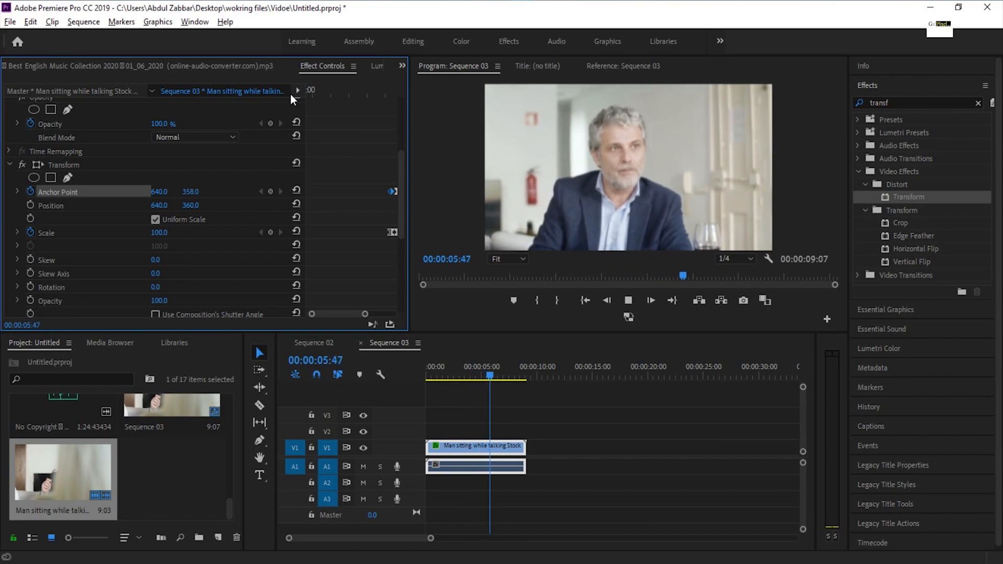
{"action": "left_click", "coordinate": [441, 366]}
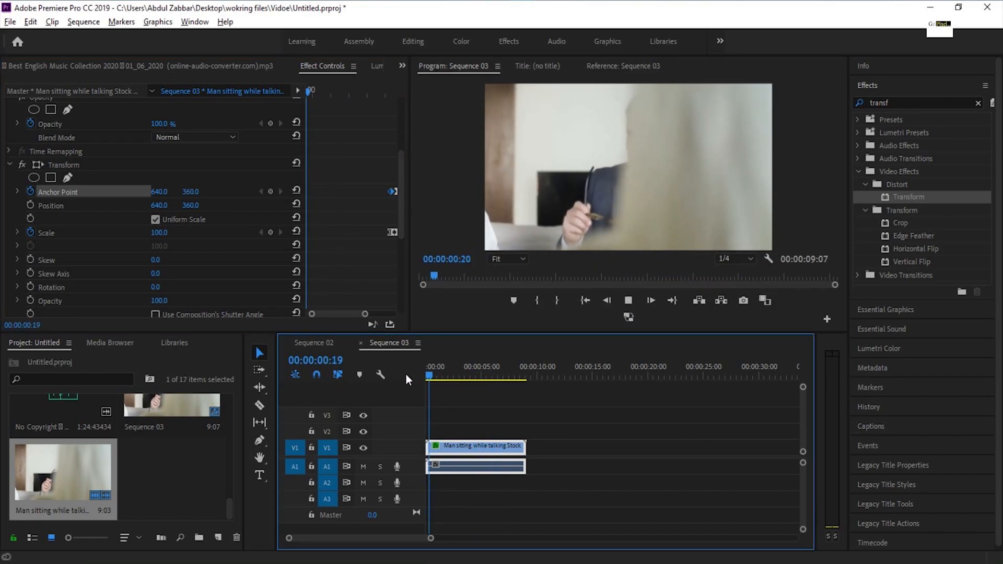
{"action": "key", "text": "space"}
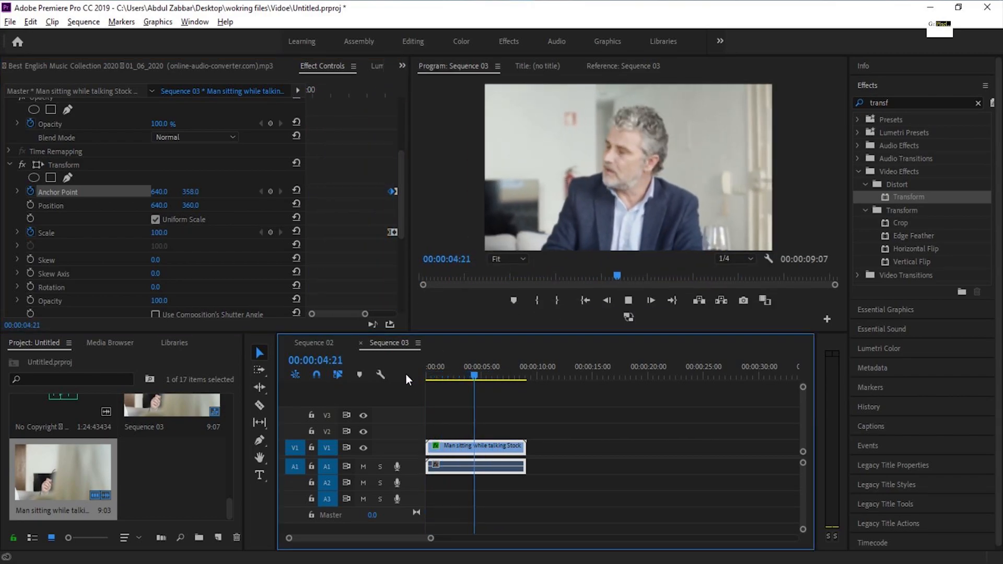
{"action": "key", "text": "space"}
Step: Keyframe a second zoom at 00:00:05:21 with Scale 162 and Anchor Point X 711, duplicating the preceding Anchor Point keyframe as its start
{"action": "left_click_drag", "start_coordinate": [341, 314], "coordinate": [357, 314]}
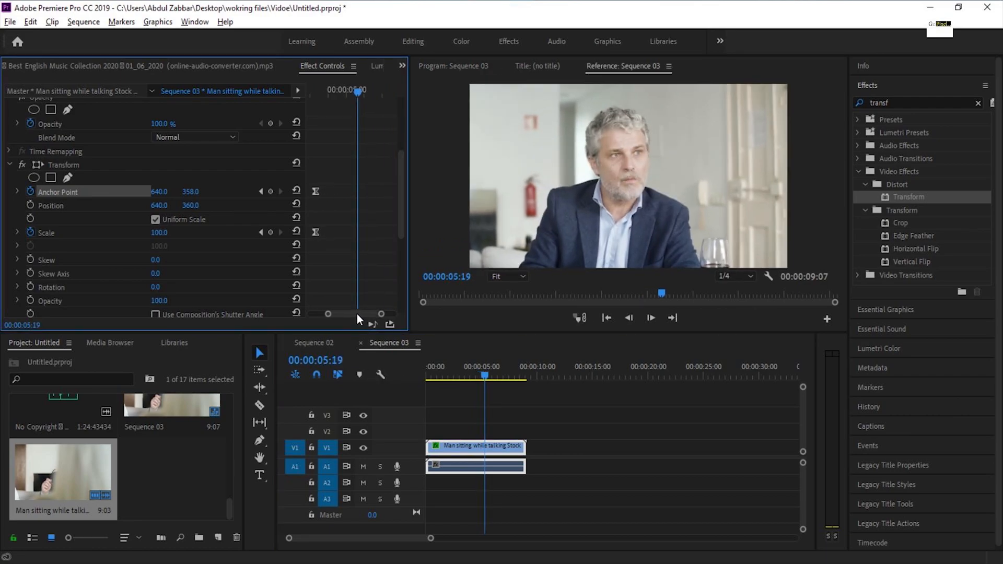
{"action": "mouse_move", "coordinate": [360, 93]}
{"action": "left_mouse_down"}
{"action": "mouse_move", "coordinate": [338, 92]}
{"action": "mouse_move", "coordinate": [359, 94]}
{"action": "left_mouse_up"}
{"action": "left_click", "coordinate": [270, 232]}
{"action": "mouse_move", "coordinate": [157, 233]}
{"action": "left_mouse_down"}
{"action": "mouse_move", "coordinate": [180, 233]}
{"action": "mouse_move", "coordinate": [167, 233]}
{"action": "left_mouse_up"}
{"action": "left_click_drag", "start_coordinate": [315, 192], "coordinate": [349, 191]}
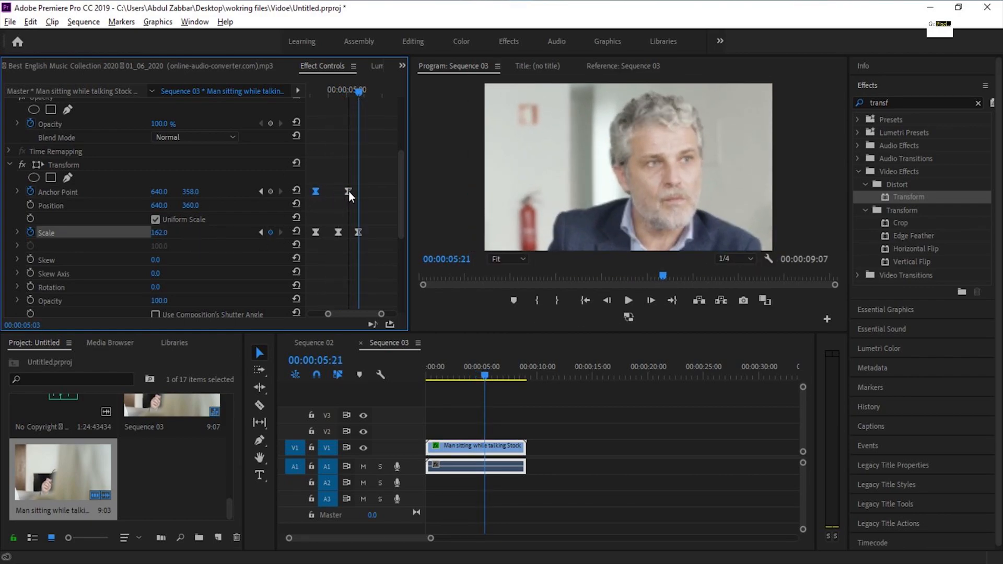
{"action": "left_click_drag", "start_coordinate": [160, 192], "coordinate": [197, 195]}
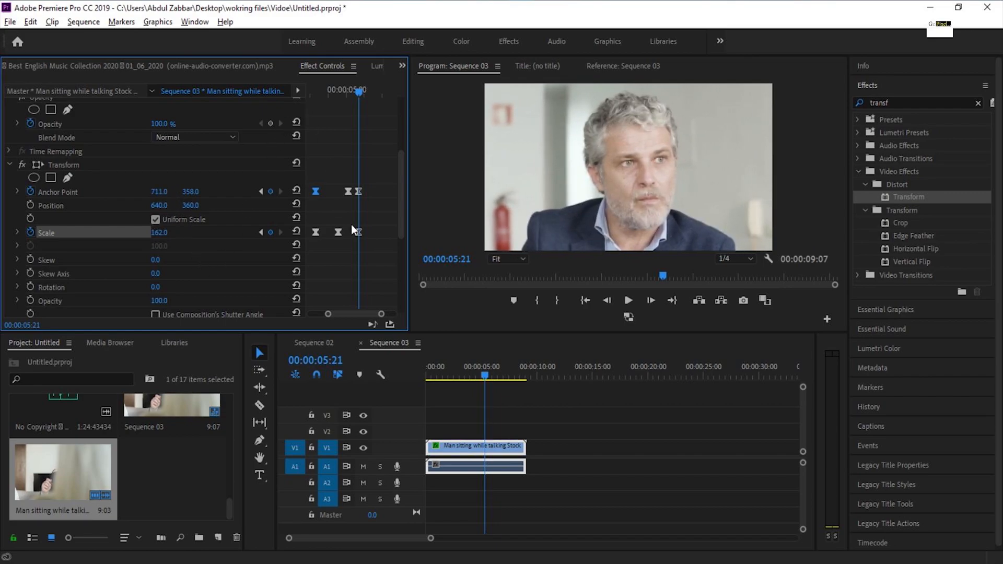
Step: Duplicate the last Scale and Anchor Point keyframes to 00:00:07:17 to hold the second zoom
{"action": "left_click_drag", "start_coordinate": [485, 374], "coordinate": [506, 374]}
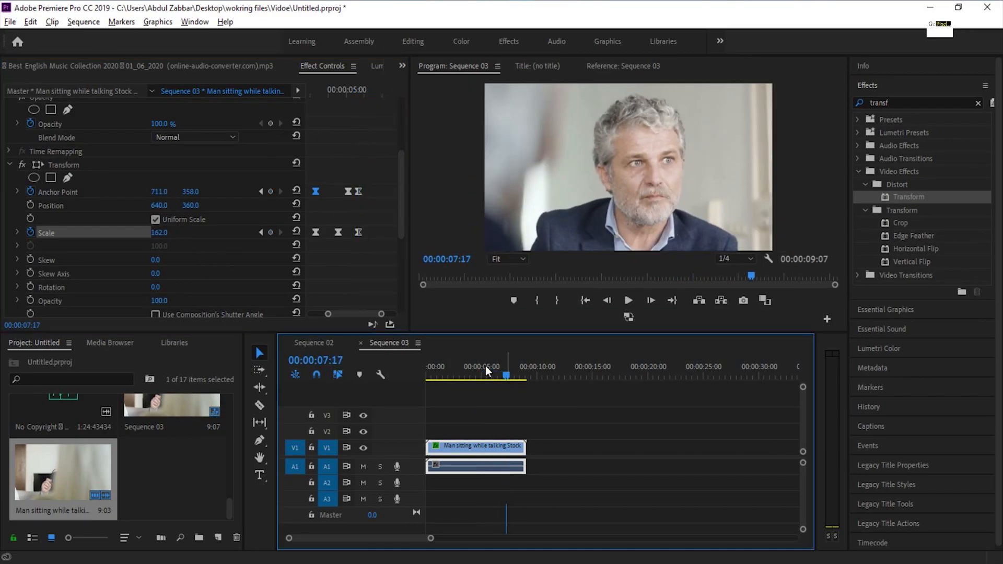
{"action": "left_click_drag", "start_coordinate": [364, 313], "coordinate": [370, 314]}
{"action": "left_click_drag", "start_coordinate": [310, 233], "coordinate": [378, 236]}
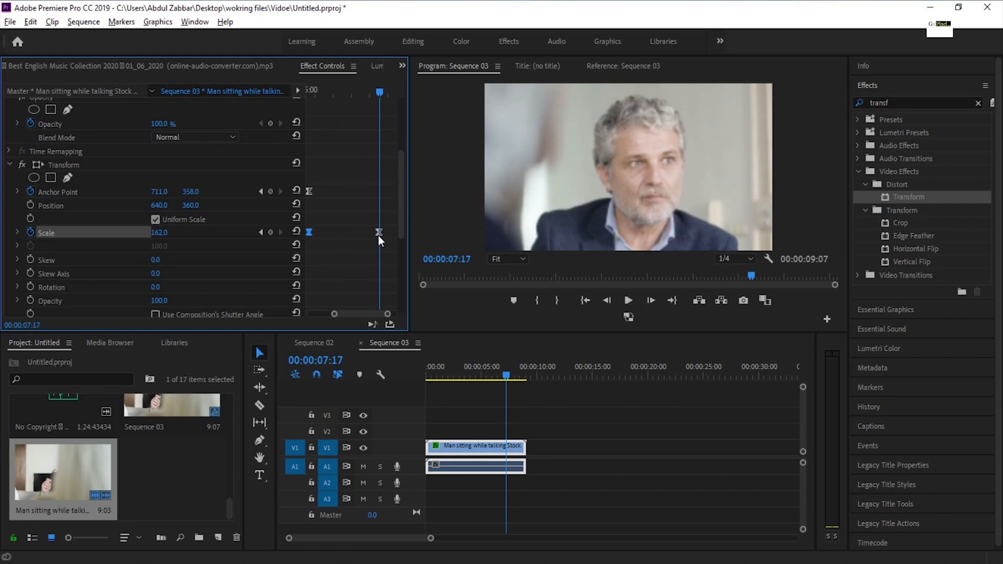
{"action": "left_click_drag", "start_coordinate": [309, 191], "coordinate": [376, 193]}
Step: Preview the end of the second zoom and change the interpolation of the final Scale keyframe at 00:00:08:17
{"action": "left_click_drag", "start_coordinate": [366, 313], "coordinate": [376, 315]}
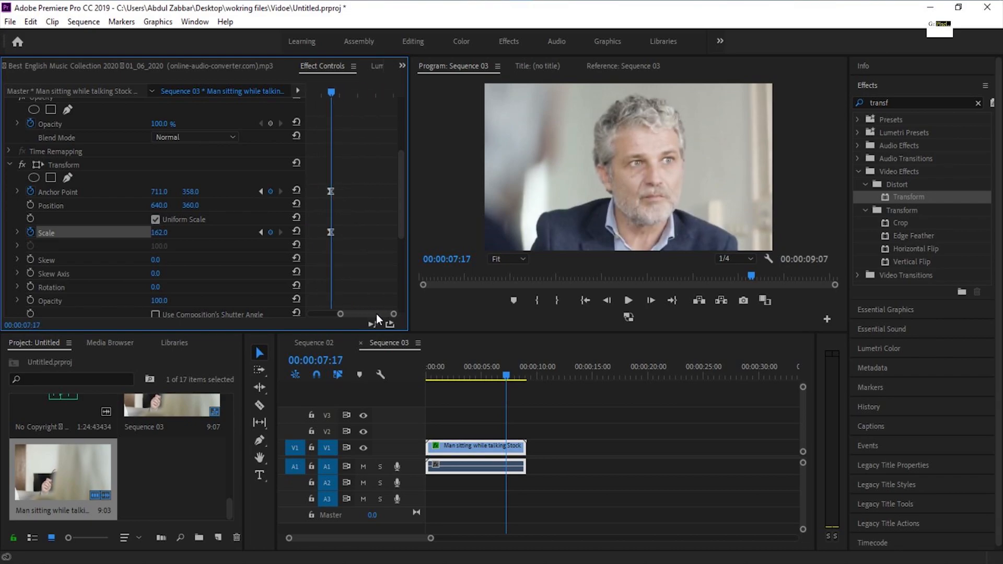
{"action": "left_click_drag", "start_coordinate": [334, 87], "coordinate": [368, 90]}
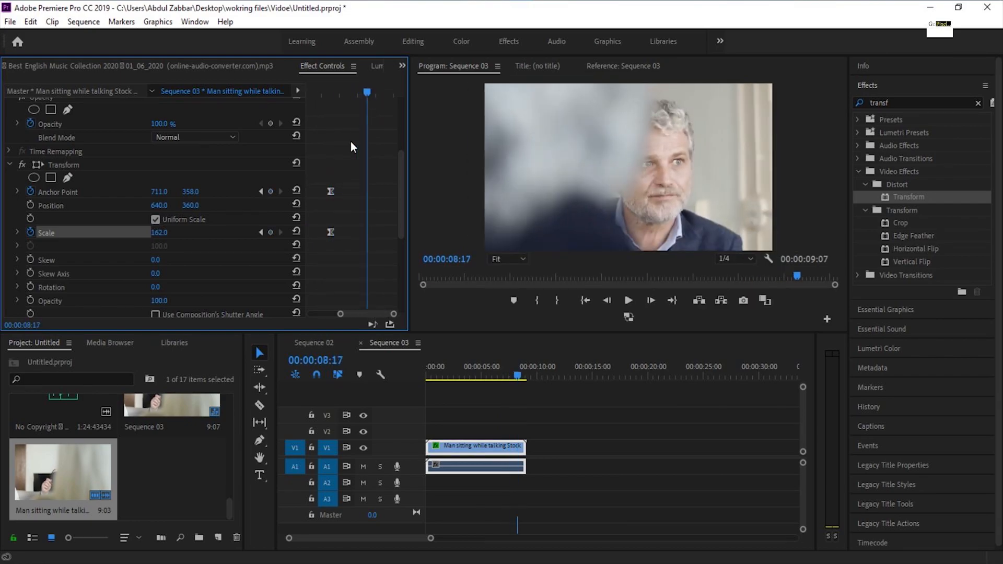
{"action": "left_click_drag", "start_coordinate": [338, 89], "coordinate": [326, 90]}
{"action": "key", "text": "space"}
{"action": "right_click", "coordinate": [367, 232]}
{"action": "mouse_move", "coordinate": [418, 341]}
{"action": "left_click", "coordinate": [522, 416]}
{"action": "left_click", "coordinate": [319, 92]}
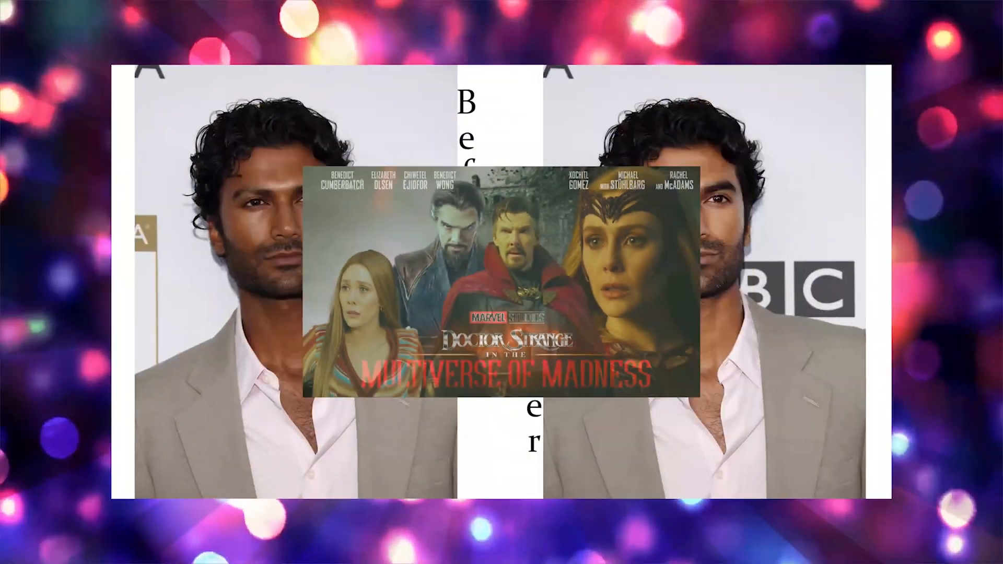